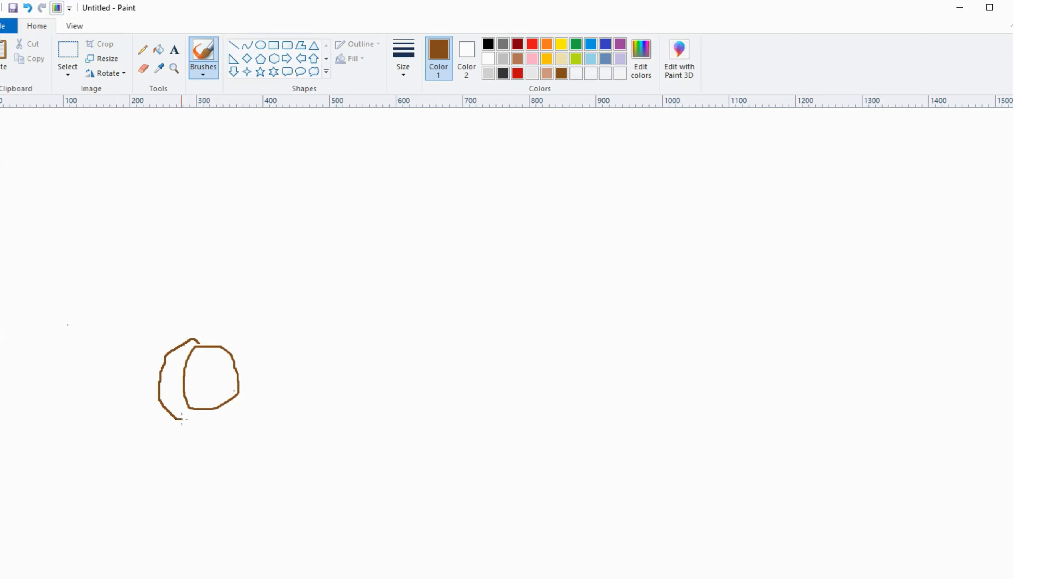
# Finish the brown hair outline around the face and draw two bow loops above it in custom pink (RGB 255, 98, 149)
pyautogui.moveTo(244, 367); pyautogui.dragTo(224, 339)
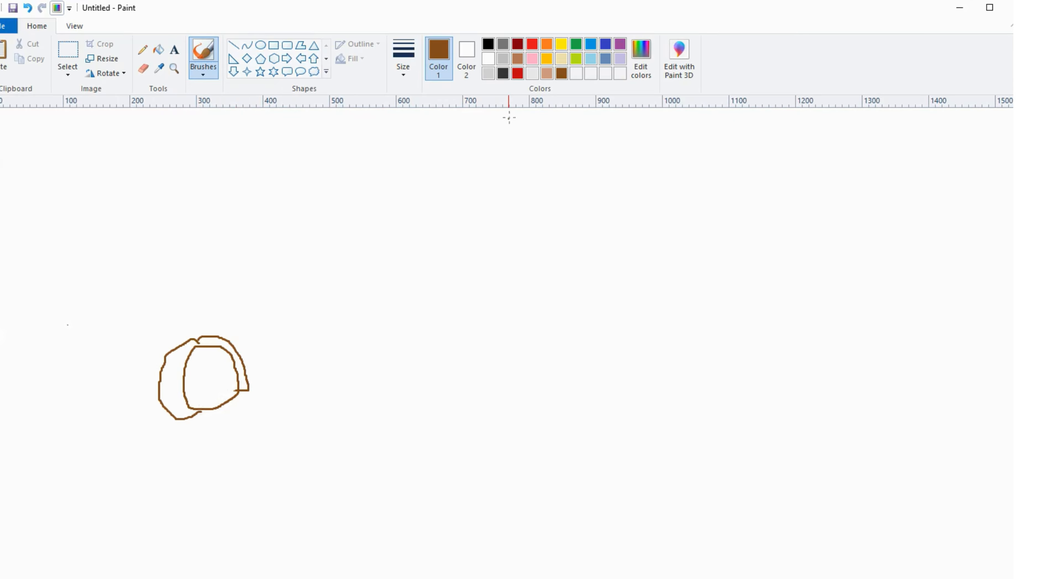
pyautogui.click(534, 59)
pyautogui.click(640, 59)
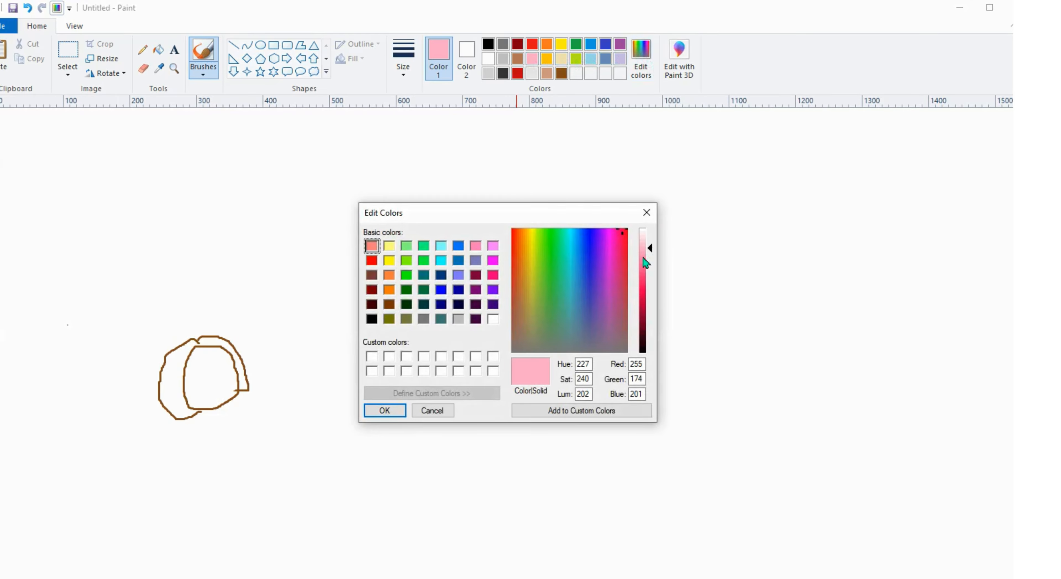
pyautogui.moveTo(651, 248); pyautogui.dragTo(653, 274)
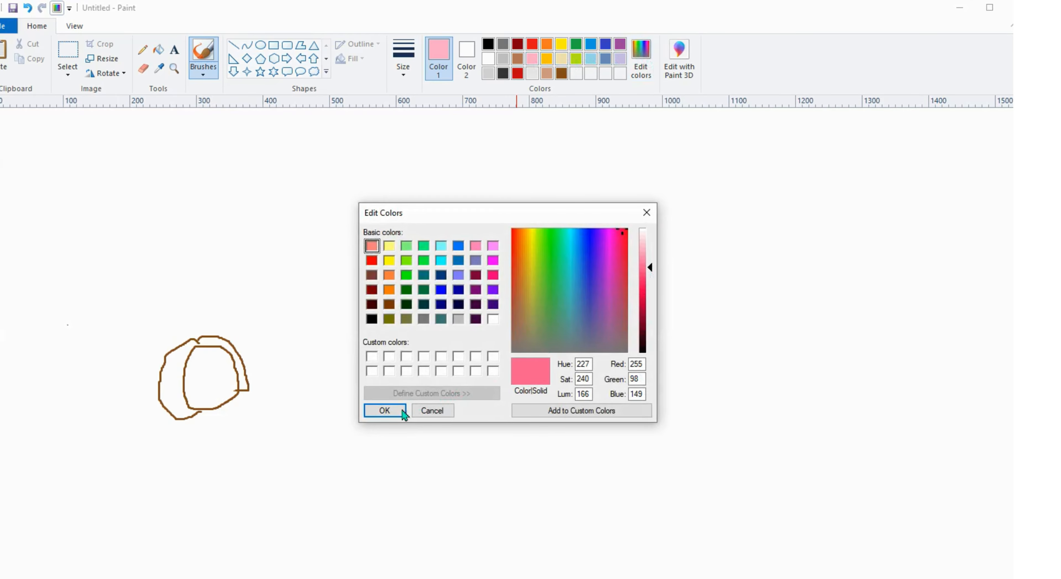
pyautogui.click(384, 411)
pyautogui.moveTo(199, 337)
pyautogui.mouseDown()
pyautogui.moveTo(206, 307)
pyautogui.moveTo(223, 330)
pyautogui.moveTo(167, 345)
pyautogui.moveTo(163, 331)
pyautogui.moveTo(192, 331)
pyautogui.mouseUp()
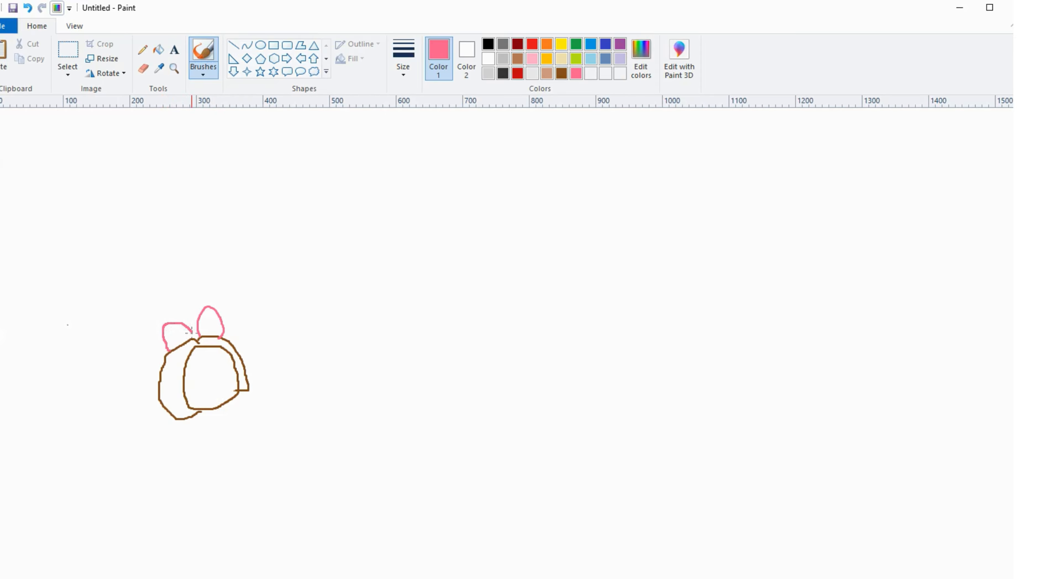
# Draw two curved closed eyes in dark gray and a smiling mouth in red on the face
pyautogui.click(502, 73)
pyautogui.moveTo(198, 377); pyautogui.dragTo(214, 374)
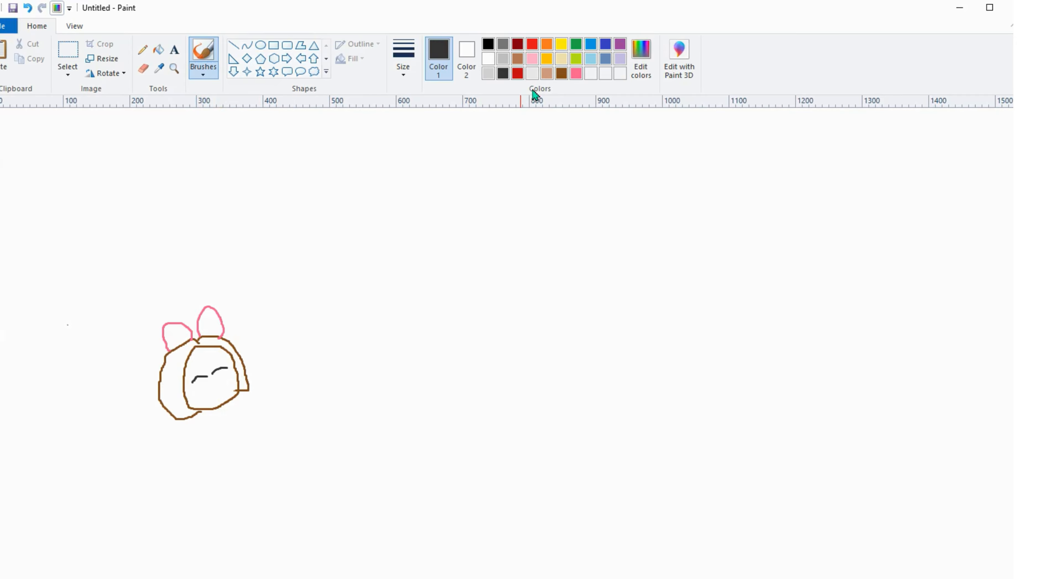
pyautogui.click(532, 58)
pyautogui.click(532, 44)
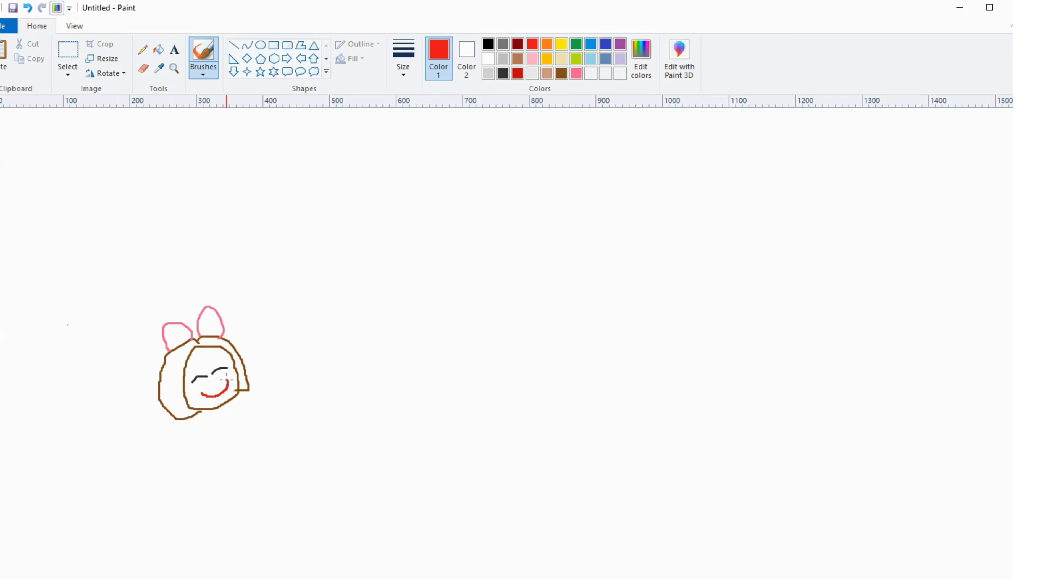
pyautogui.hotkey('ctrl', 'z')
pyautogui.moveTo(201, 394)
pyautogui.mouseDown()
pyautogui.moveTo(219, 389)
pyautogui.moveTo(205, 387)
pyautogui.mouseUp()
# Brush the neck and a flared dress with a wavy hem below the head in orange
pyautogui.click(545, 45)
pyautogui.moveTo(202, 418)
pyautogui.mouseDown()
pyautogui.moveTo(178, 517)
pyautogui.moveTo(232, 519)
pyautogui.moveTo(289, 490)
pyautogui.mouseUp()
pyautogui.moveTo(216, 409); pyautogui.dragTo(287, 487)
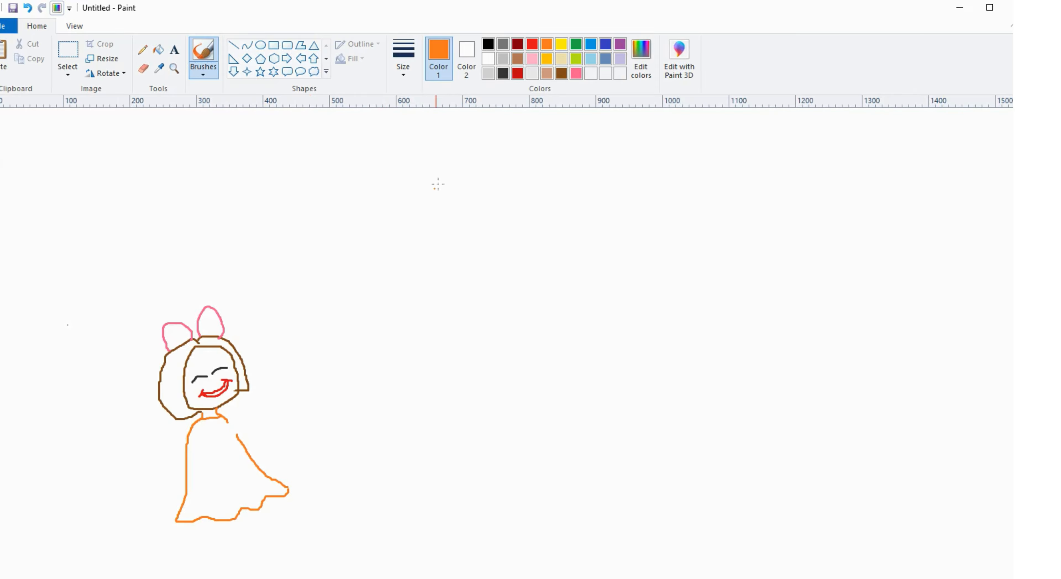
# Mix a custom light yellow (RGB 255, 225, 121) from gold and draw the girl's raised arm and hand with it
pyautogui.click(547, 58)
pyautogui.click(641, 58)
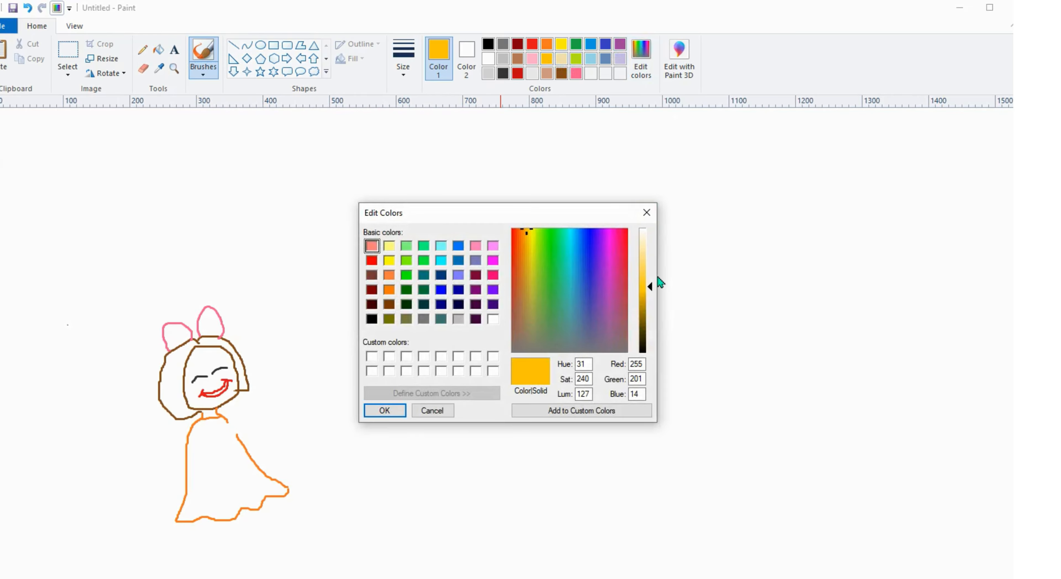
pyautogui.moveTo(650, 286); pyautogui.dragTo(650, 262)
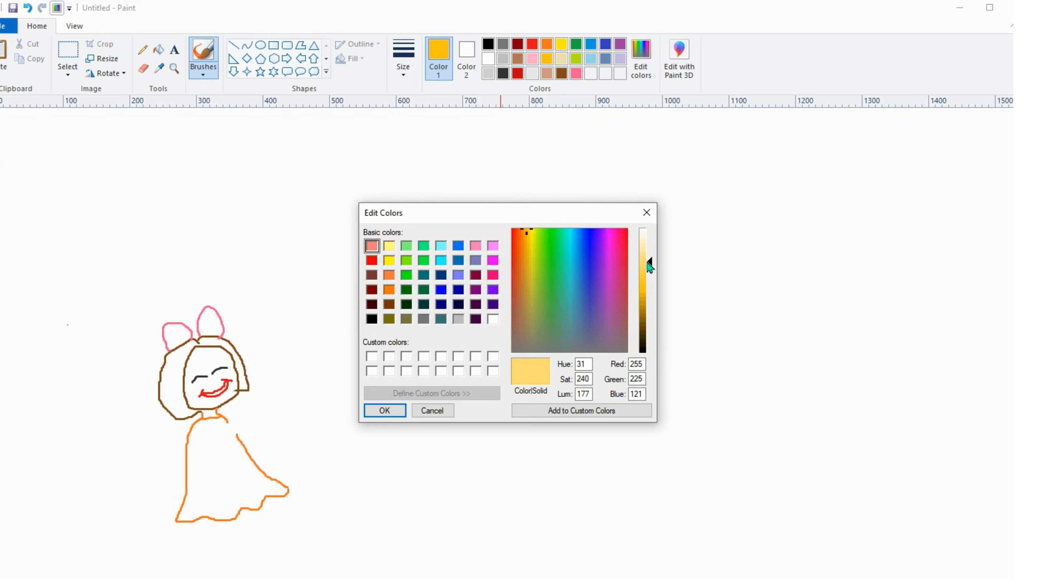
pyautogui.click(404, 414)
pyautogui.moveTo(228, 423); pyautogui.dragTo(248, 405)
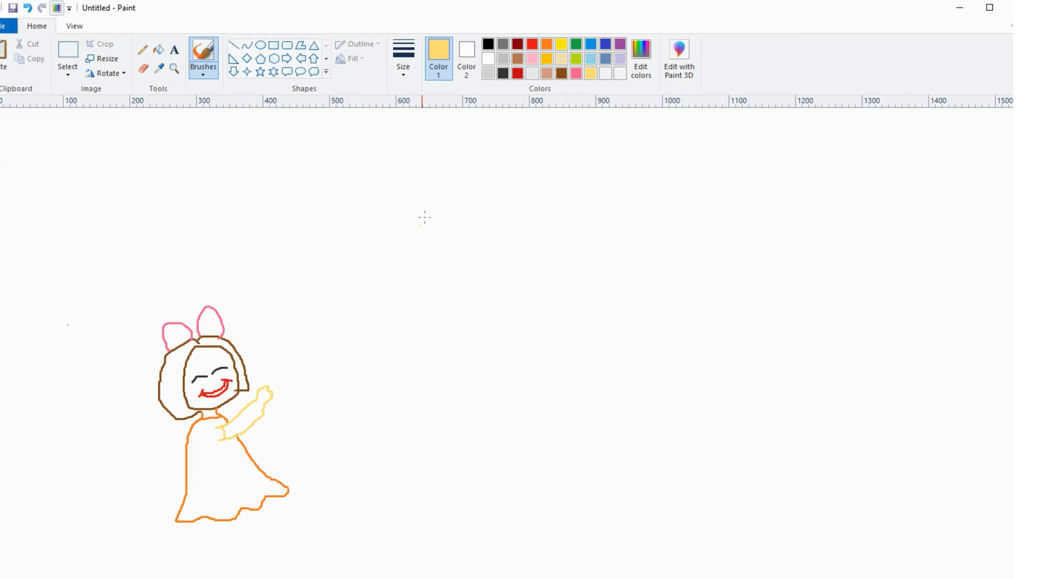
# Add three dark red fold lines at the dress hem and draw two light yellow legs beneath it
pyautogui.click(518, 45)
pyautogui.moveTo(211, 492)
pyautogui.mouseDown()
pyautogui.moveTo(206, 518)
pyautogui.moveTo(232, 500)
pyautogui.moveTo(243, 511)
pyautogui.moveTo(267, 499)
pyautogui.mouseUp()
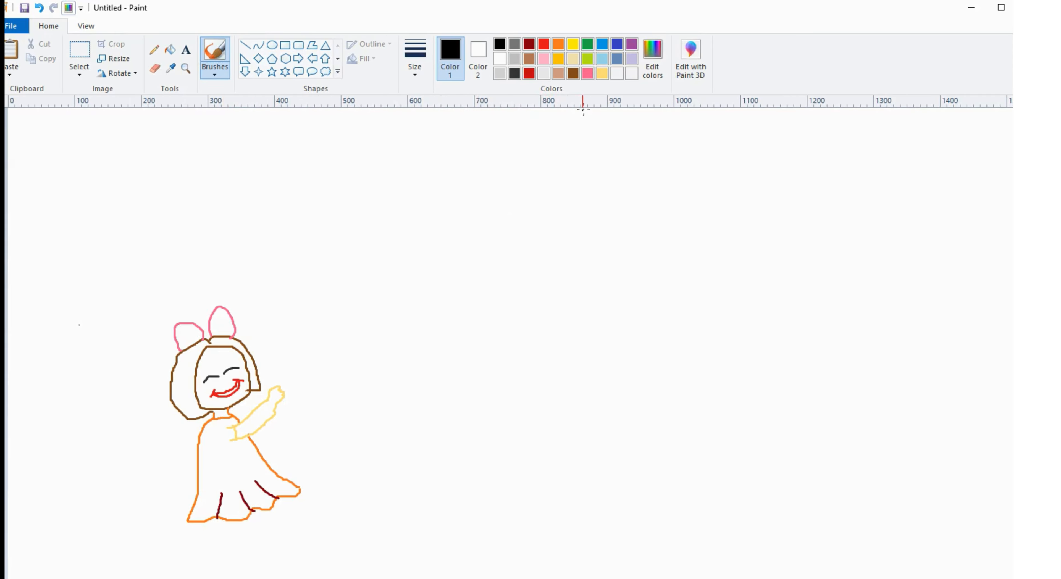
pyautogui.click(591, 73)
pyautogui.moveTo(223, 519)
pyautogui.mouseDown()
pyautogui.moveTo(220, 559)
pyautogui.moveTo(231, 560)
pyautogui.moveTo(240, 520)
pyautogui.moveTo(249, 554)
pyautogui.moveTo(256, 509)
pyautogui.mouseUp()
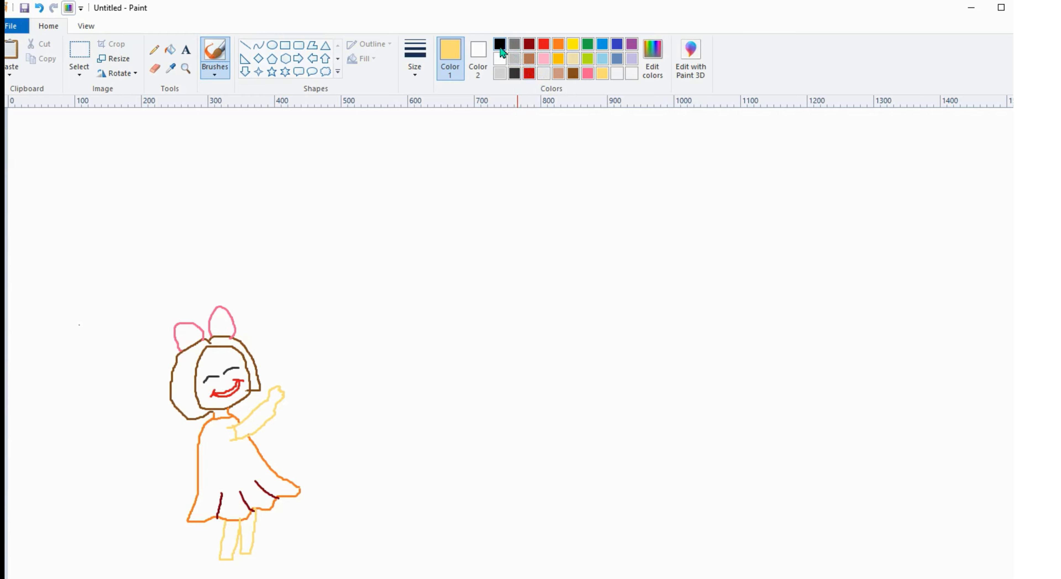
# Draw a black shoe outline at the foot of each leg
pyautogui.click(499, 44)
pyautogui.hotkey('ctrl', 'z')
pyautogui.moveTo(221, 560)
pyautogui.mouseDown()
pyautogui.moveTo(248, 563)
pyautogui.moveTo(223, 558)
pyautogui.moveTo(239, 552)
pyautogui.moveTo(238, 563)
pyautogui.moveTo(263, 565)
pyautogui.moveTo(243, 548)
pyautogui.mouseUp()
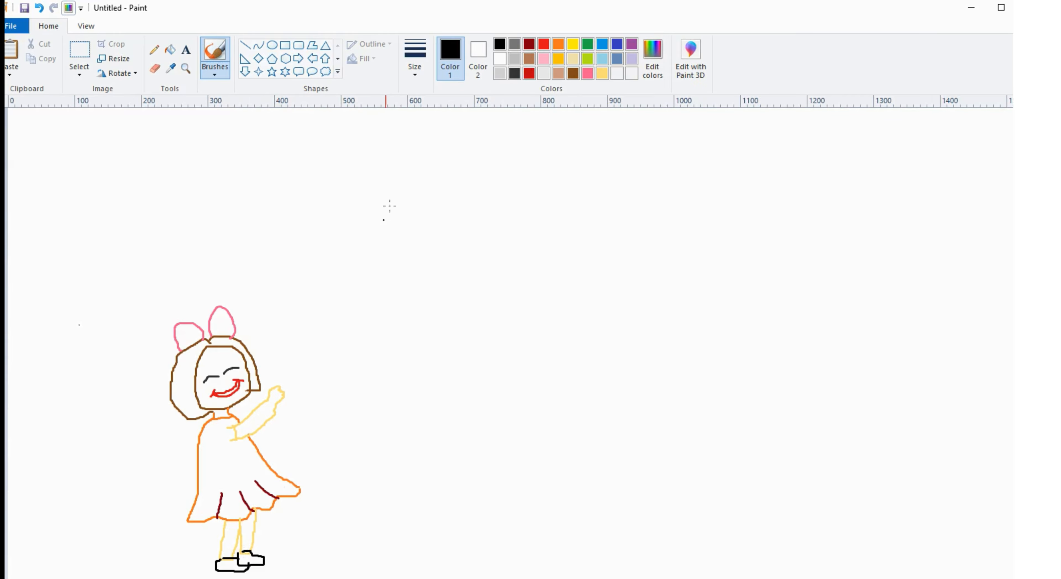
# With the thinnest brush, draw a wavy black kite string rising from the girl's hand and splitting into three bridle lines
pyautogui.click(414, 58)
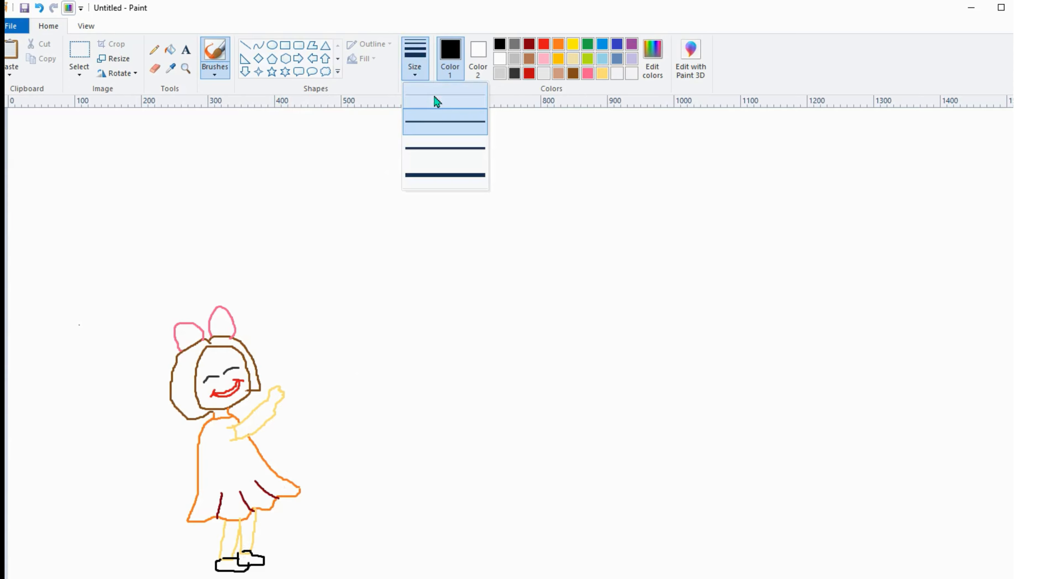
pyautogui.click(437, 102)
pyautogui.moveTo(282, 390)
pyautogui.mouseDown()
pyautogui.moveTo(510, 243)
pyautogui.moveTo(545, 199)
pyautogui.mouseUp()
pyautogui.moveTo(518, 151)
pyautogui.mouseDown()
pyautogui.moveTo(540, 197)
pyautogui.moveTo(570, 167)
pyautogui.mouseUp()
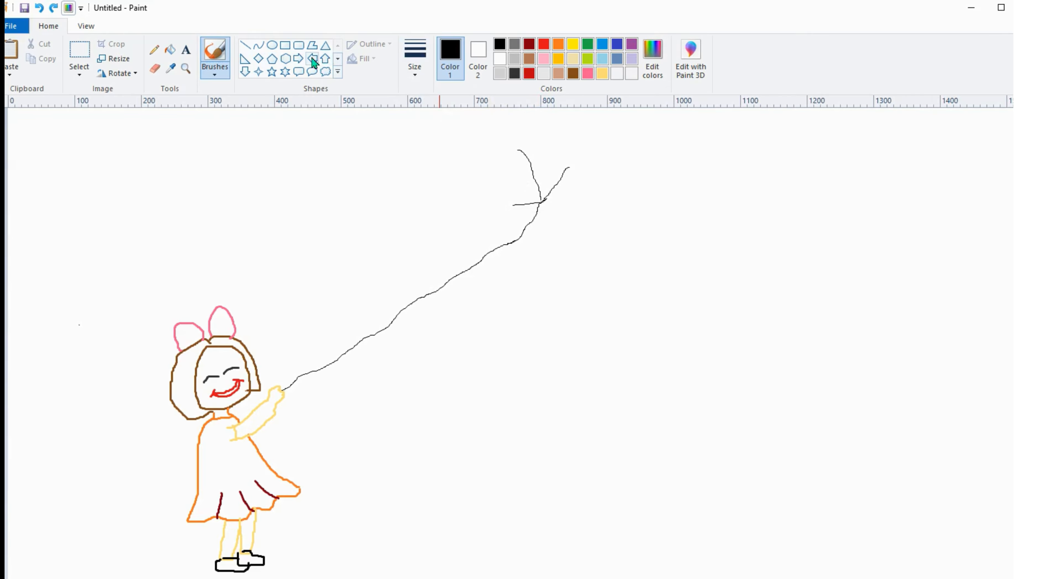
# Draw a four-sided black kite with two crossed diagonals around the bridle lines using the Line shape
pyautogui.click(245, 45)
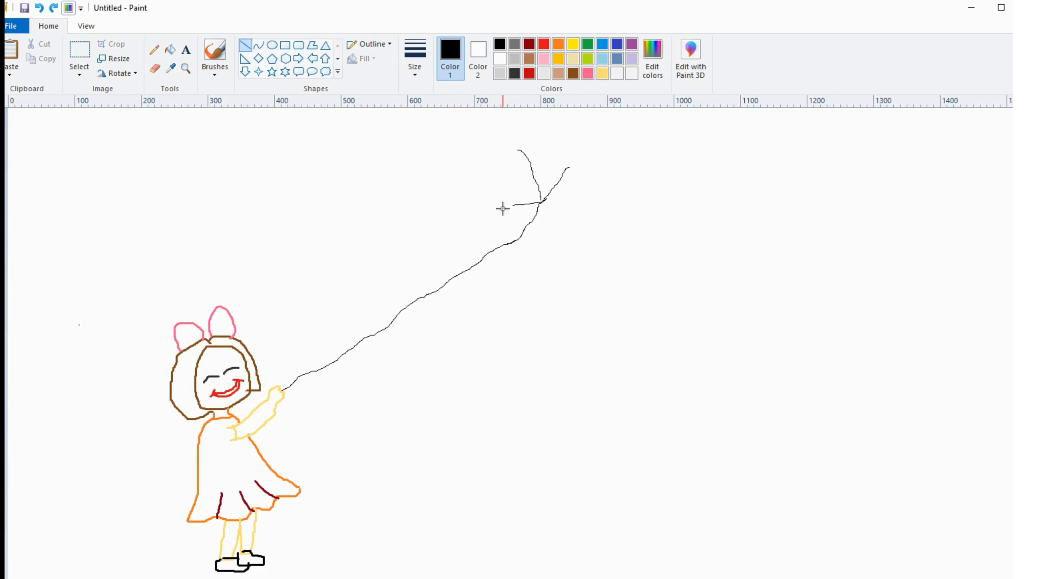
pyautogui.moveTo(503, 209)
pyautogui.mouseDown()
pyautogui.moveTo(582, 249)
pyautogui.moveTo(587, 159)
pyautogui.mouseUp()
pyautogui.moveTo(587, 159); pyautogui.dragTo(516, 144)
pyautogui.moveTo(515, 145); pyautogui.dragTo(503, 209)
pyautogui.moveTo(503, 209); pyautogui.dragTo(588, 159)
pyautogui.moveTo(516, 144); pyautogui.dragTo(582, 249)
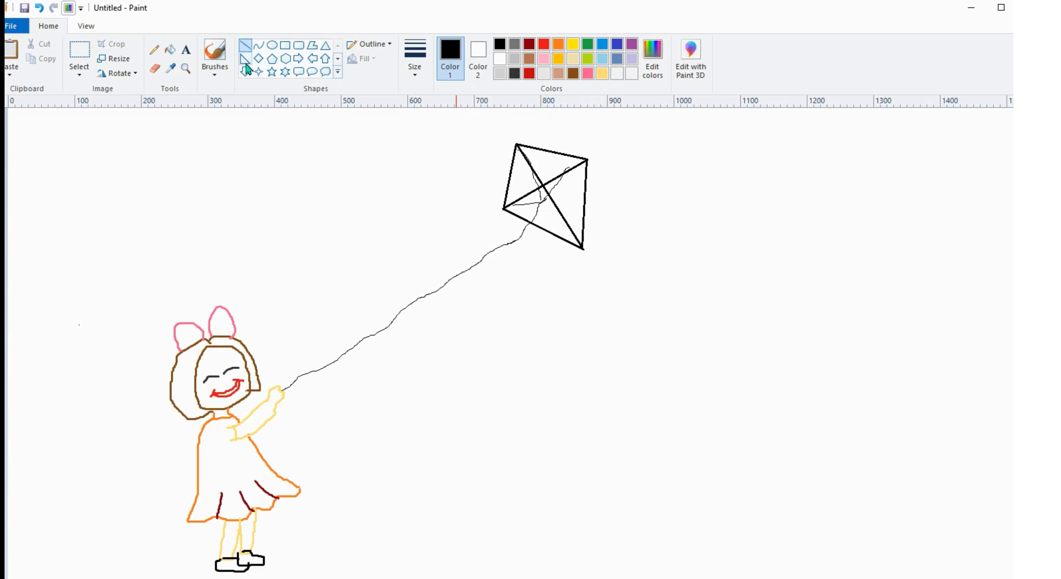
# Brush thin black tassels hanging from the kite's two side corners
pyautogui.click(215, 71)
pyautogui.click(217, 99)
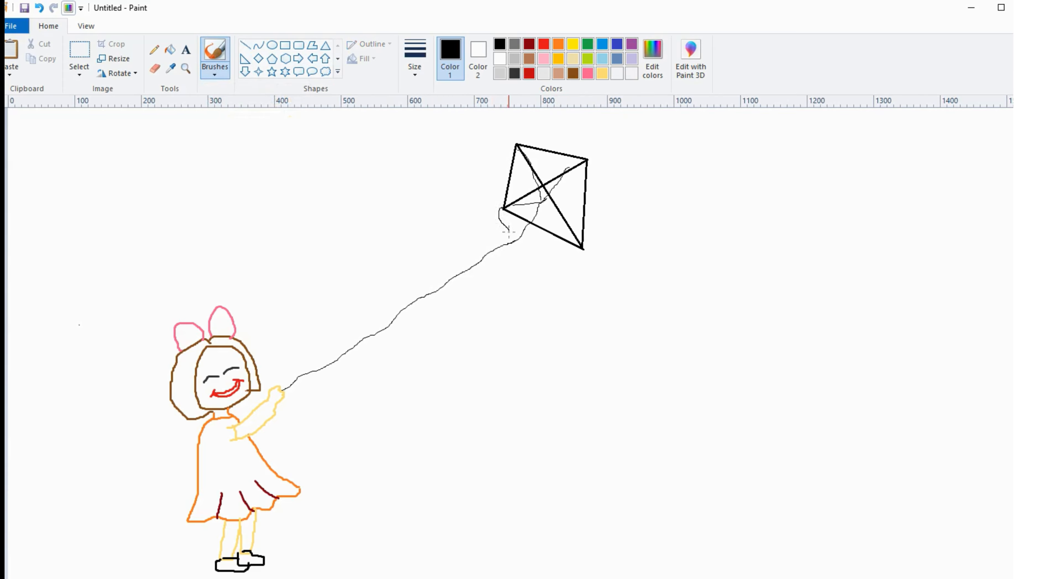
pyautogui.moveTo(504, 216); pyautogui.dragTo(514, 233)
pyautogui.moveTo(587, 163)
pyautogui.mouseDown()
pyautogui.moveTo(590, 186)
pyautogui.moveTo(594, 168)
pyautogui.mouseUp()
# Switch to the second-thinnest brush size and draw a wavy black tail down from the kite's lowest corner
pyautogui.click(430, 85)
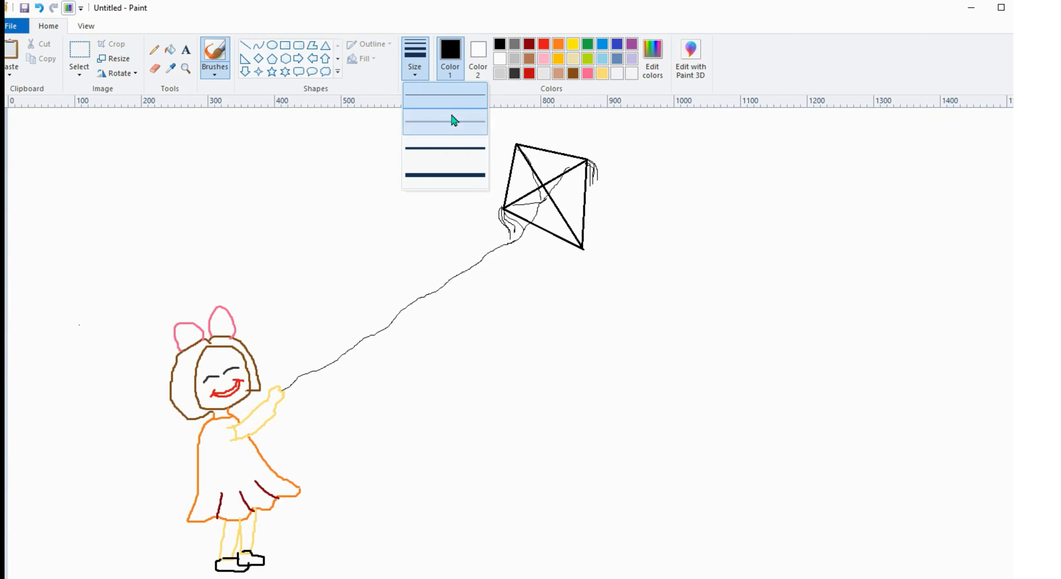
pyautogui.click(453, 122)
pyautogui.moveTo(582, 272)
pyautogui.mouseDown()
pyautogui.moveTo(616, 300)
pyautogui.moveTo(612, 361)
pyautogui.moveTo(624, 386)
pyautogui.moveTo(603, 399)
pyautogui.mouseUp()
# Draw five small bows down the kite's tail in green, pink, blue, purple and orange
pyautogui.click(587, 44)
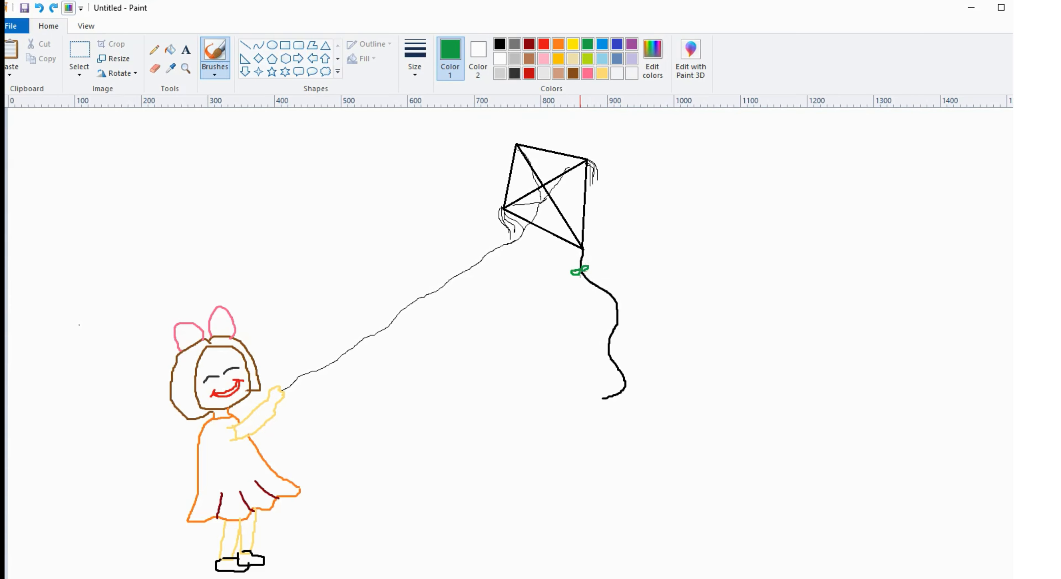
pyautogui.click(591, 74)
pyautogui.moveTo(613, 300); pyautogui.dragTo(617, 297)
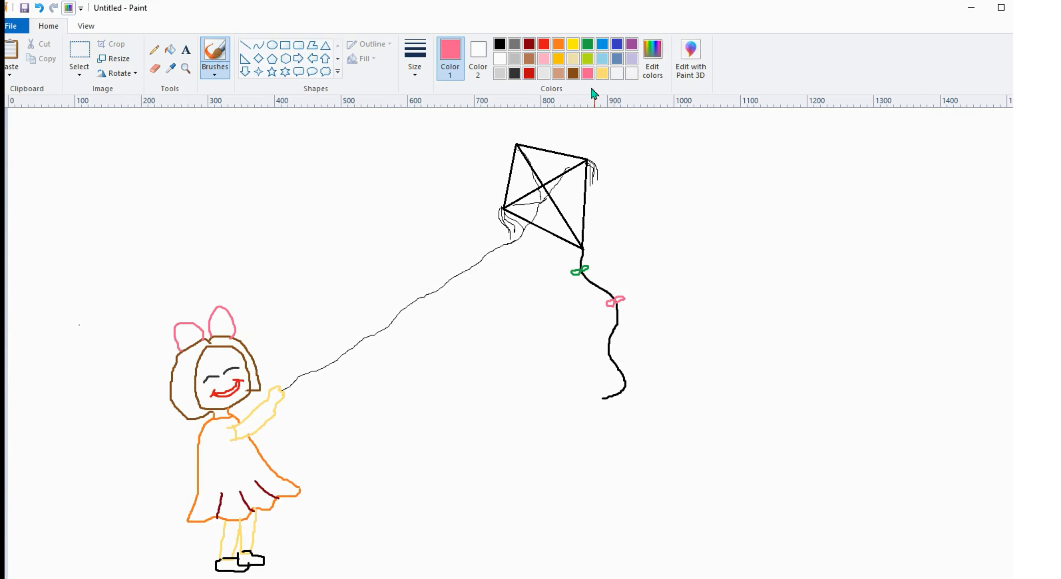
pyautogui.click(603, 44)
pyautogui.moveTo(603, 341); pyautogui.dragTo(614, 344)
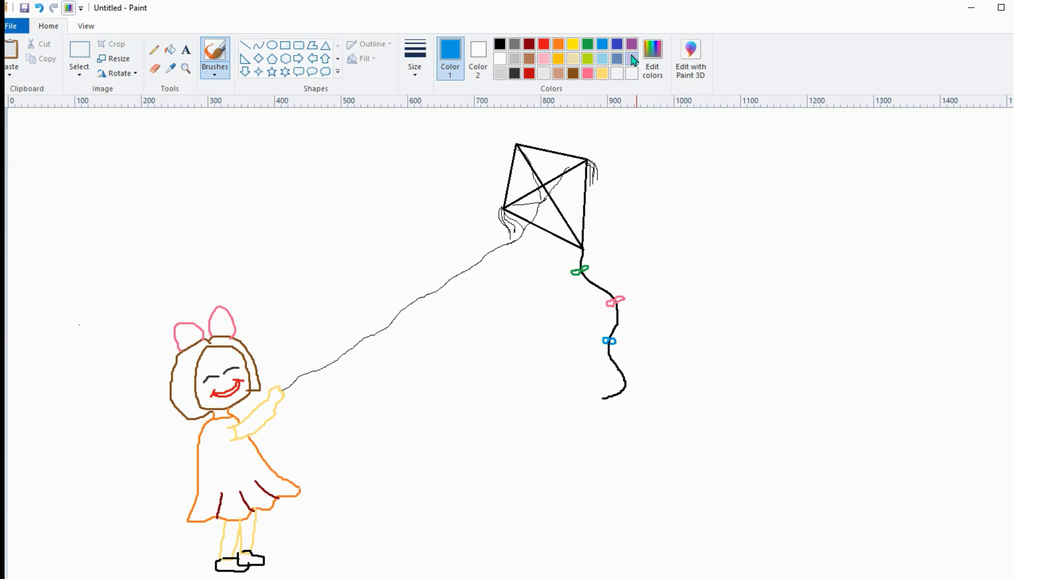
pyautogui.click(632, 44)
pyautogui.moveTo(624, 376); pyautogui.dragTo(629, 375)
pyautogui.click(572, 44)
pyautogui.click(559, 47)
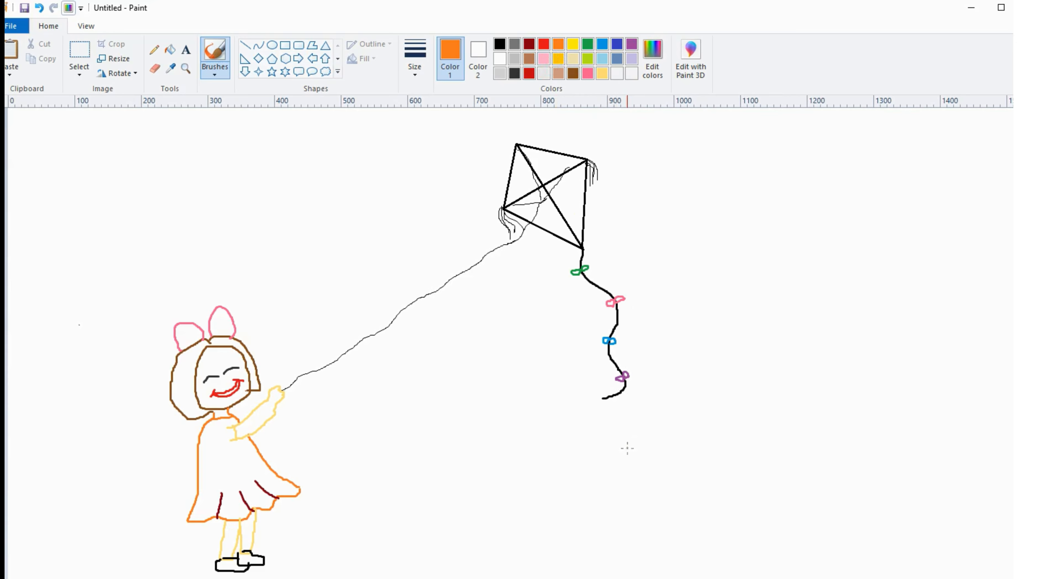
# Fill the girl's hair with brown and both shoes with black
pyautogui.click(573, 73)
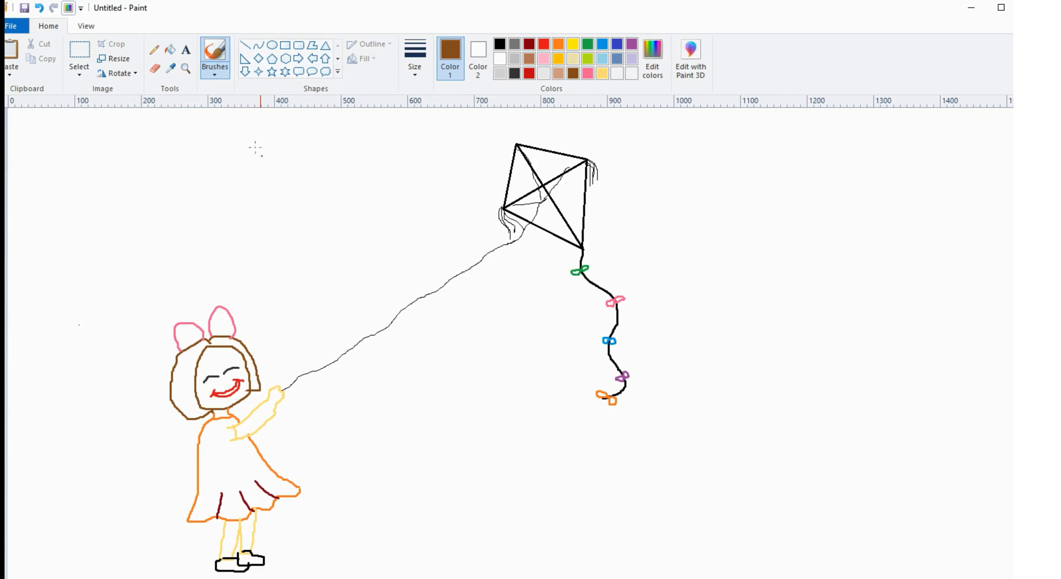
pyautogui.click(171, 50)
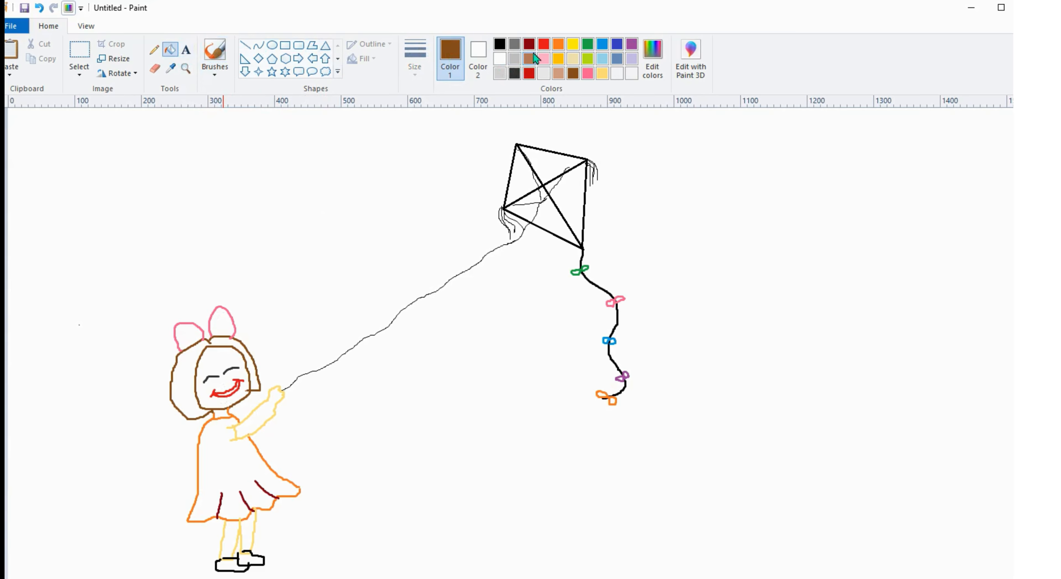
pyautogui.click(191, 356)
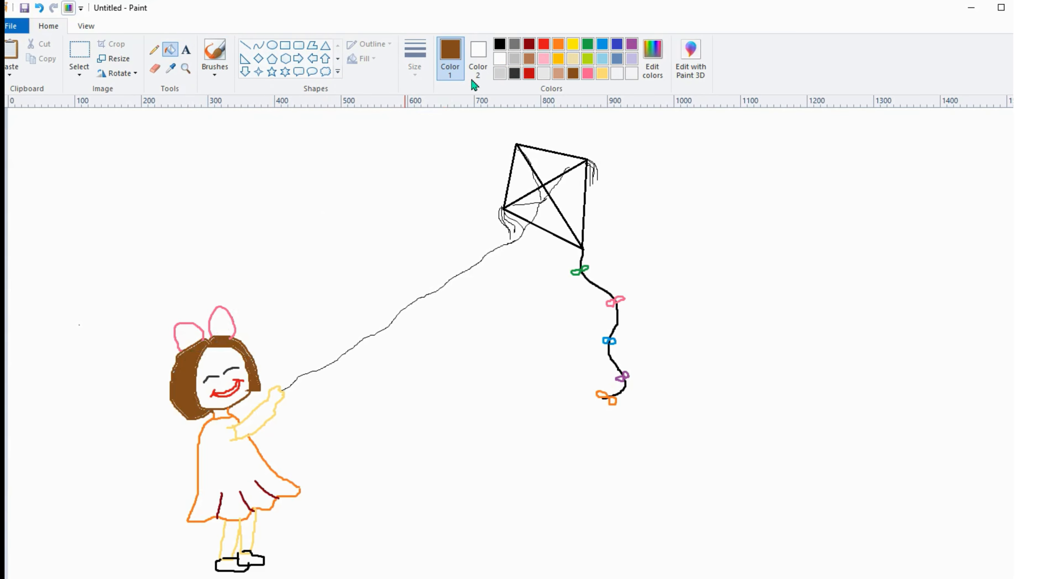
pyautogui.click(499, 44)
pyautogui.click(227, 566)
pyautogui.click(252, 559)
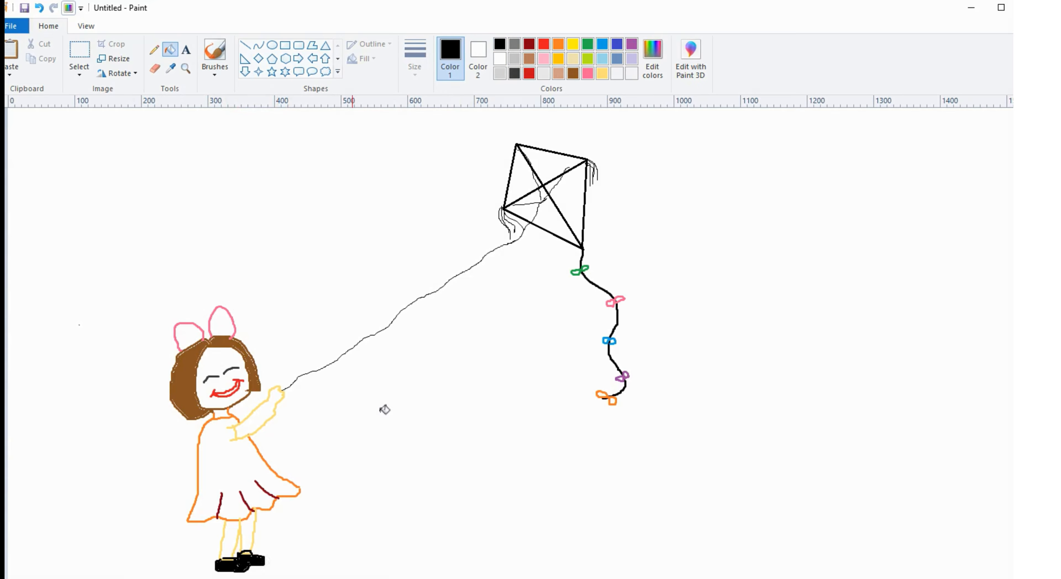
# Fill both of the girl's legs with the custom light yellow
pyautogui.click(602, 73)
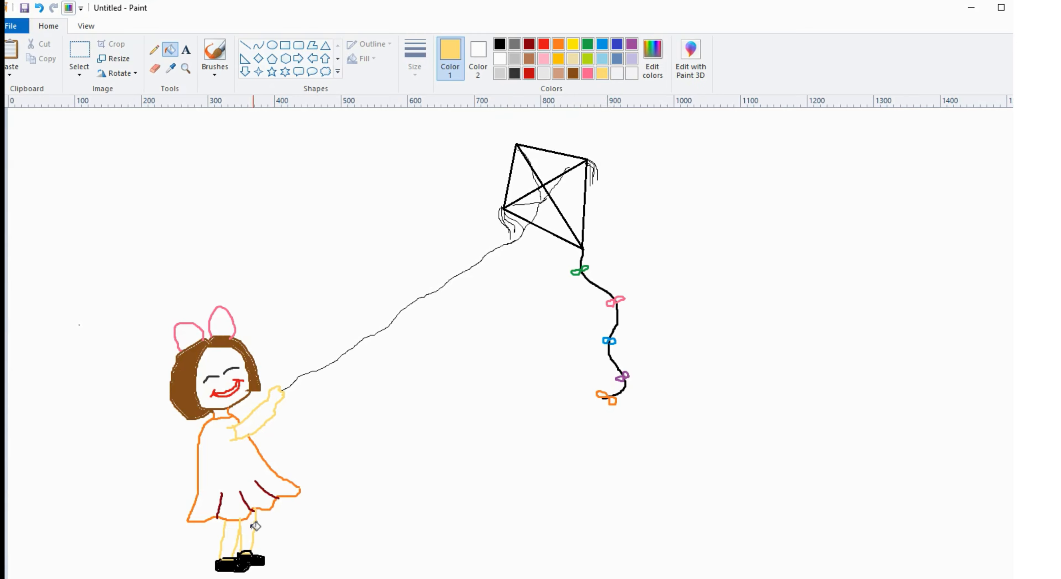
pyautogui.click(234, 537)
pyautogui.click(247, 533)
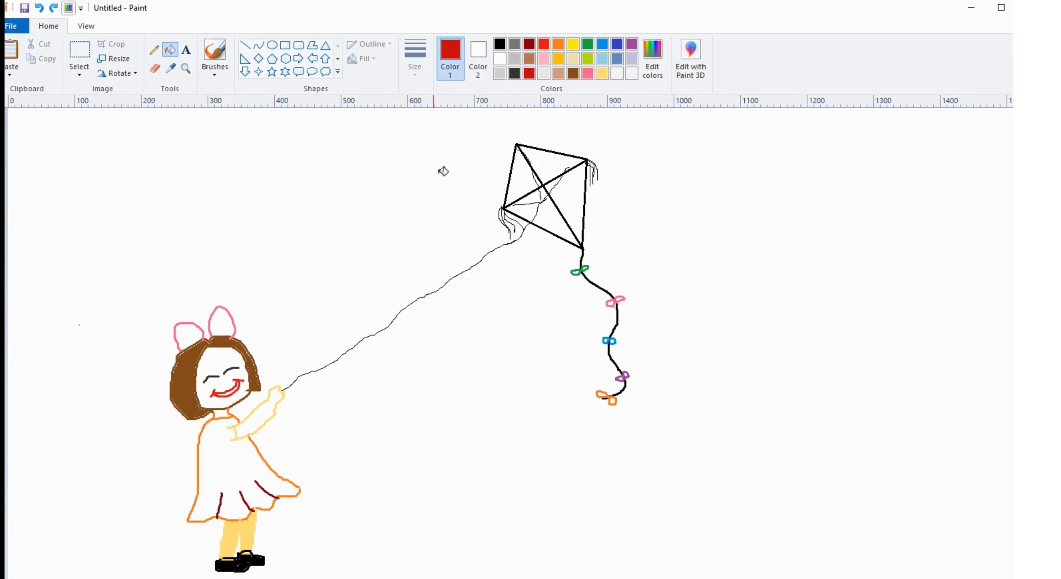
# Fill the dress with orange and the raised arm with the custom light yellow
pyautogui.click(561, 45)
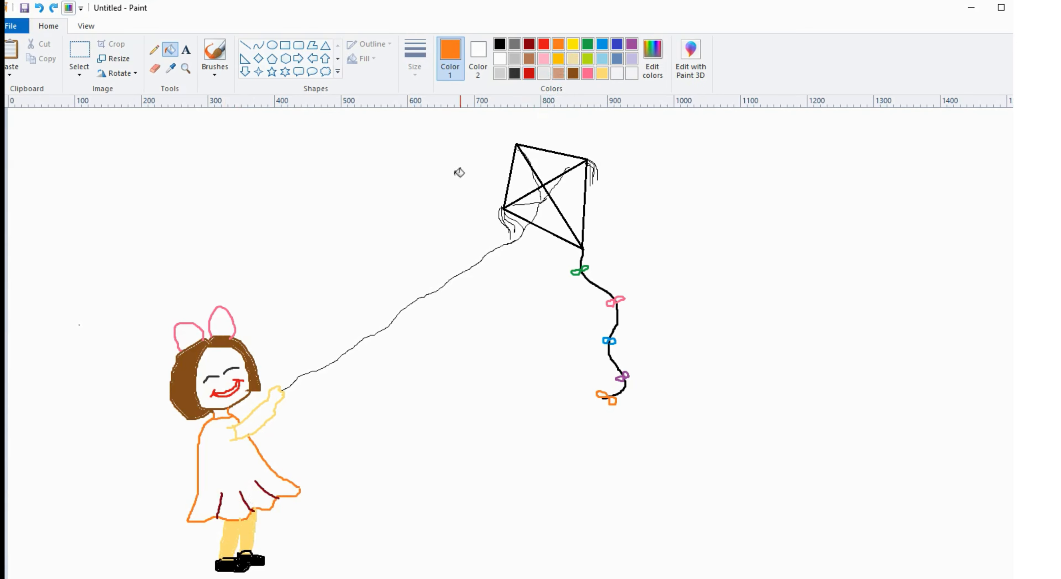
pyautogui.click(233, 438)
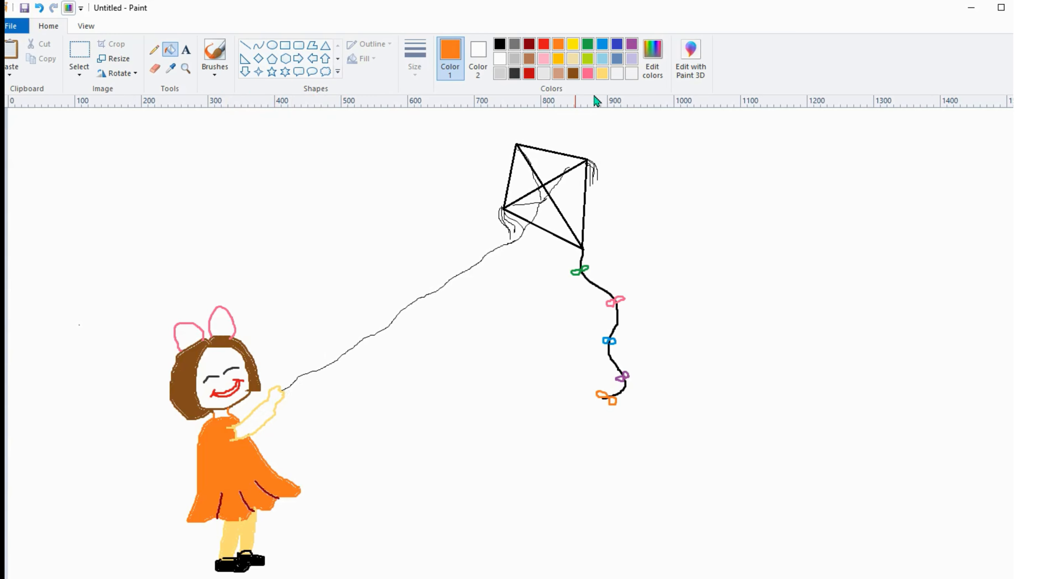
pyautogui.click(600, 74)
pyautogui.click(262, 413)
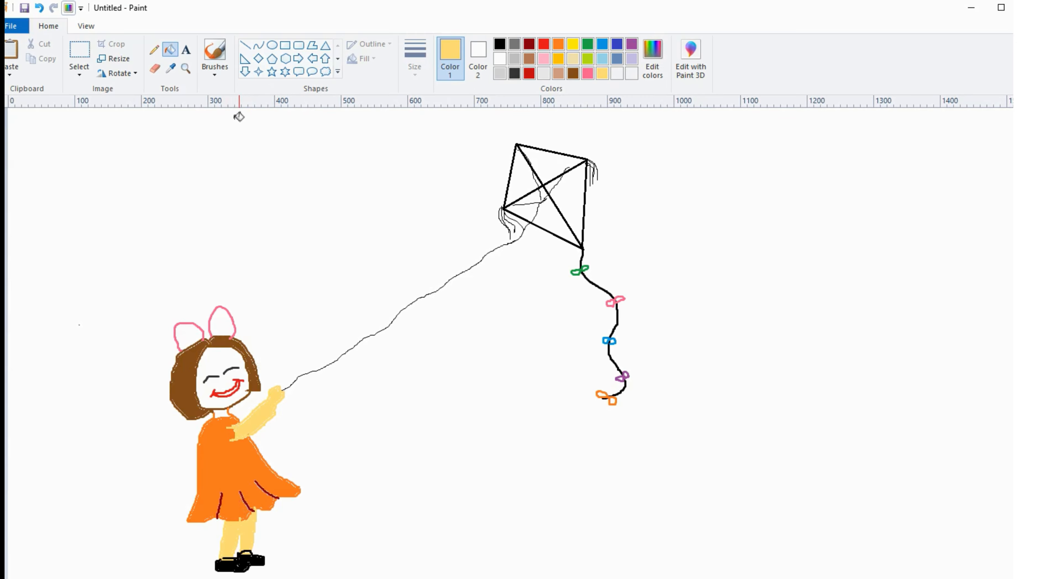
# Brush black pupils under the girl's eyelids and brown fringe strands across her forehead
pyautogui.click(211, 49)
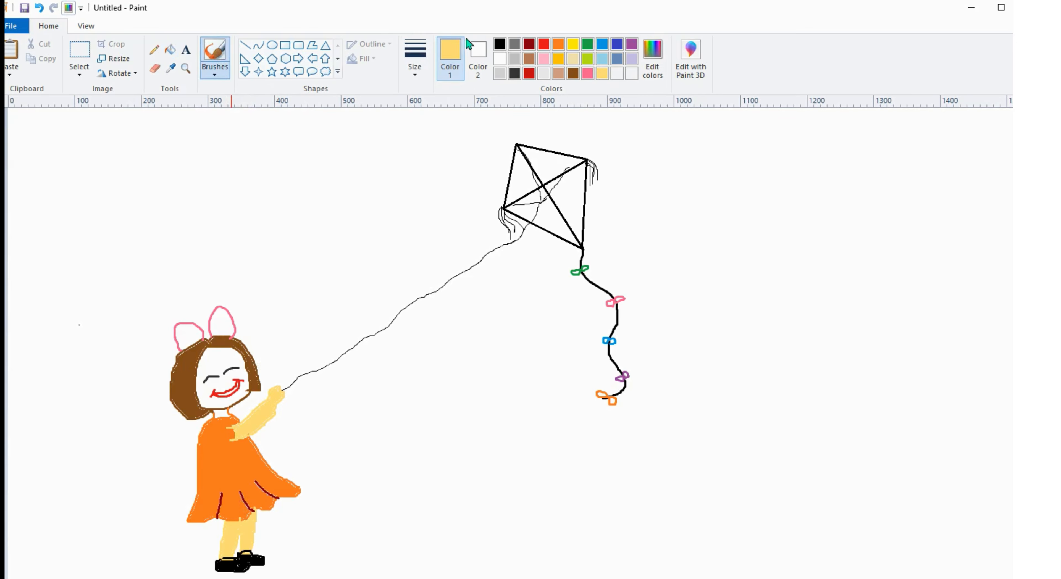
pyautogui.click(500, 45)
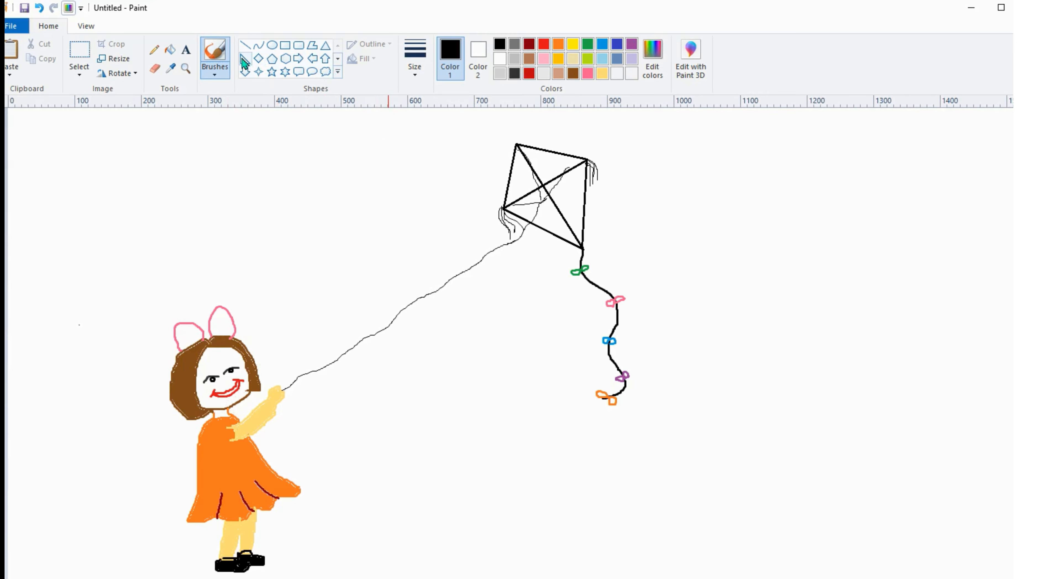
pyautogui.click(410, 45)
pyautogui.click(422, 115)
pyautogui.click(572, 74)
pyautogui.hotkey('ctrl', 'z')
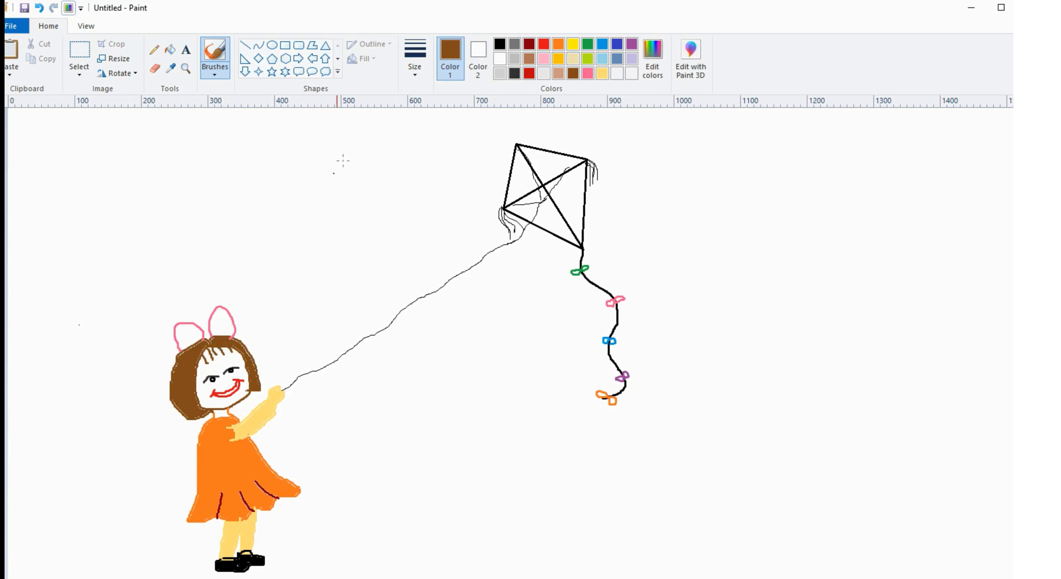
# Fill both loops of the girl's hair bow with pink and brush a pink knot between them
pyautogui.click(170, 49)
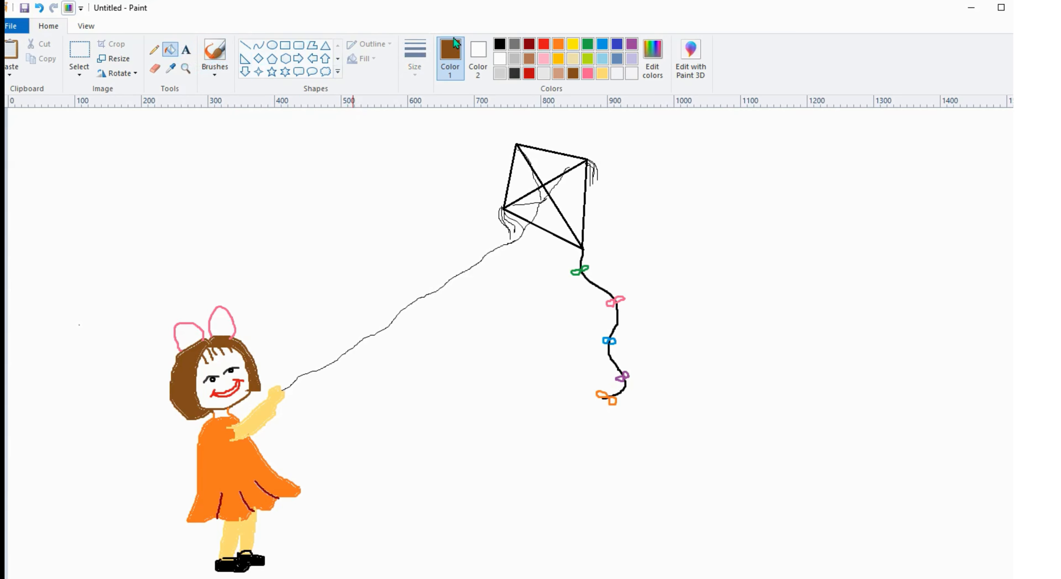
pyautogui.click(588, 73)
pyautogui.click(198, 334)
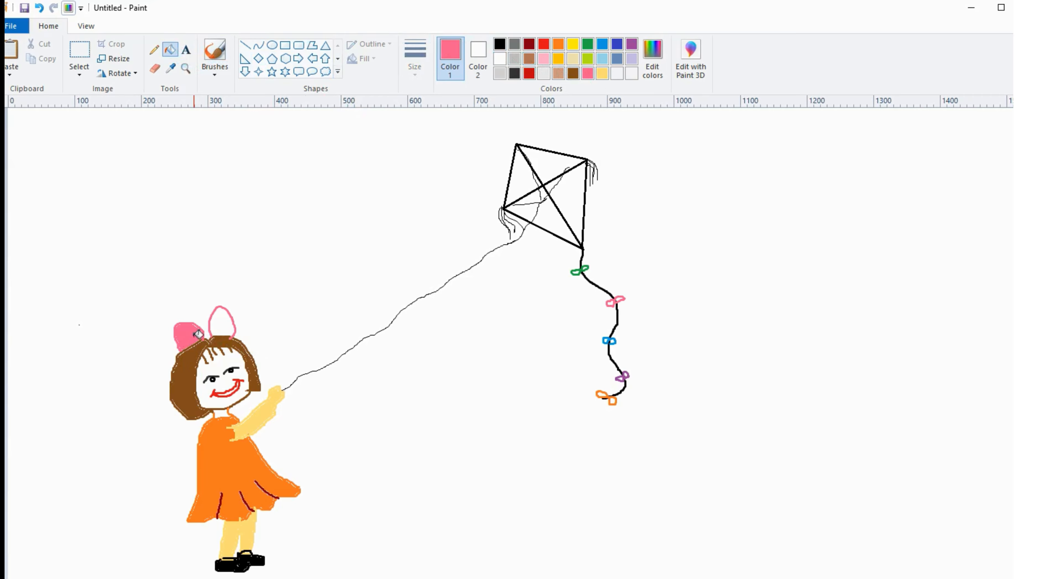
pyautogui.click(222, 321)
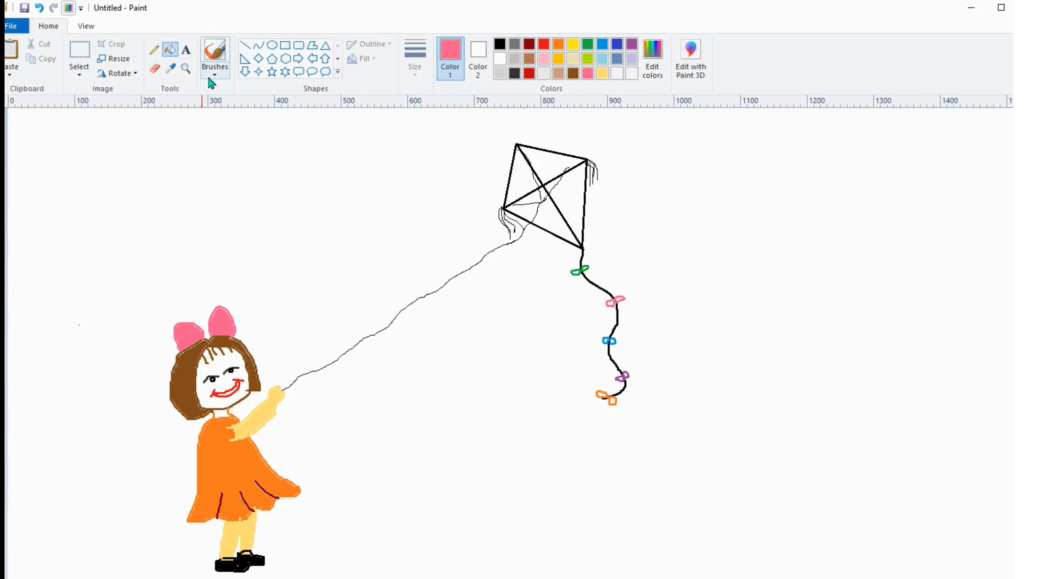
pyautogui.click(213, 55)
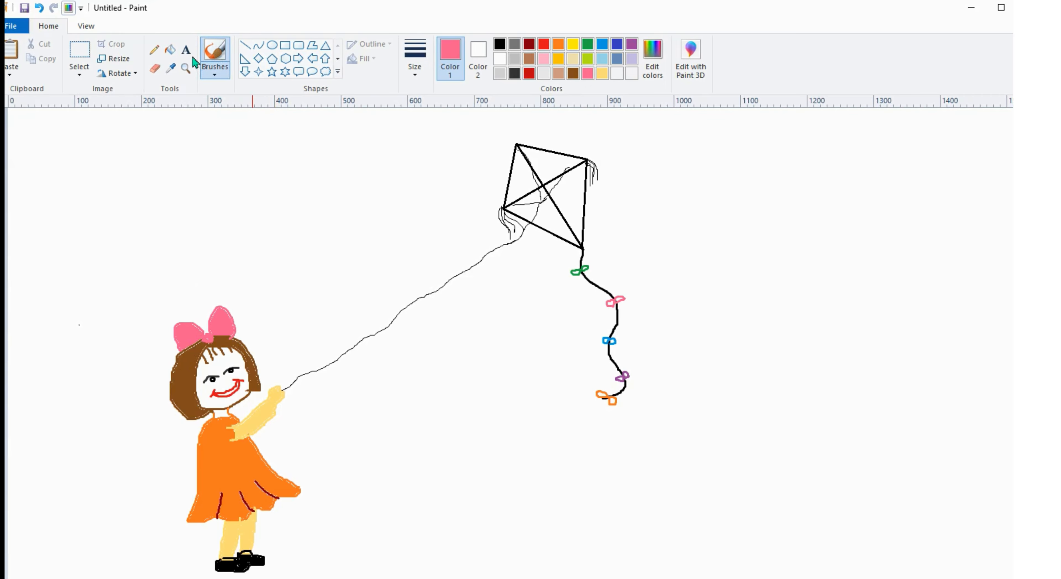
# Fill the kite's four panels with green on the left, blue at the top, yellow at the bottom and pink on the right
pyautogui.click(172, 51)
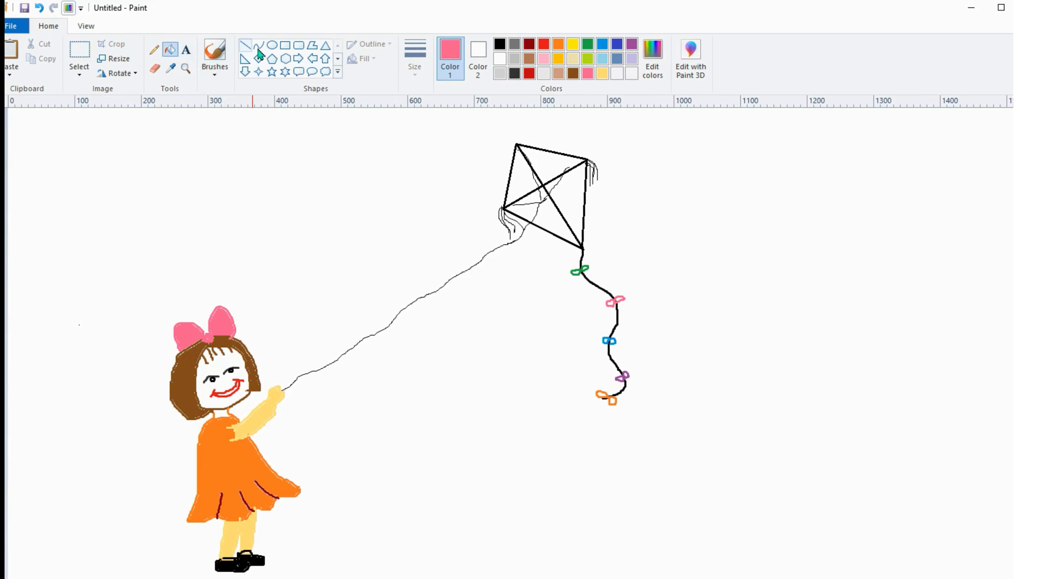
pyautogui.click(588, 44)
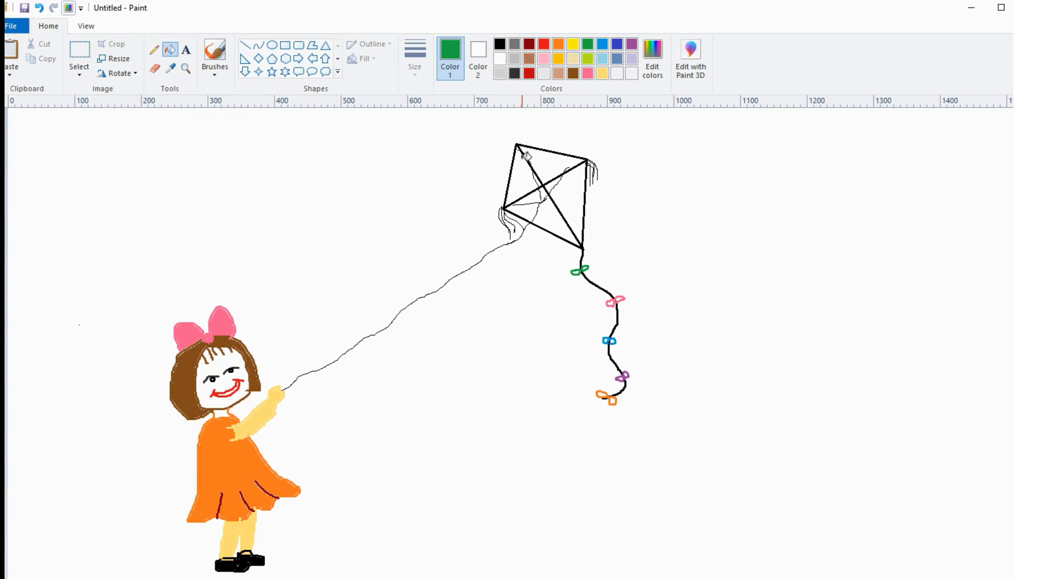
pyautogui.click(523, 167)
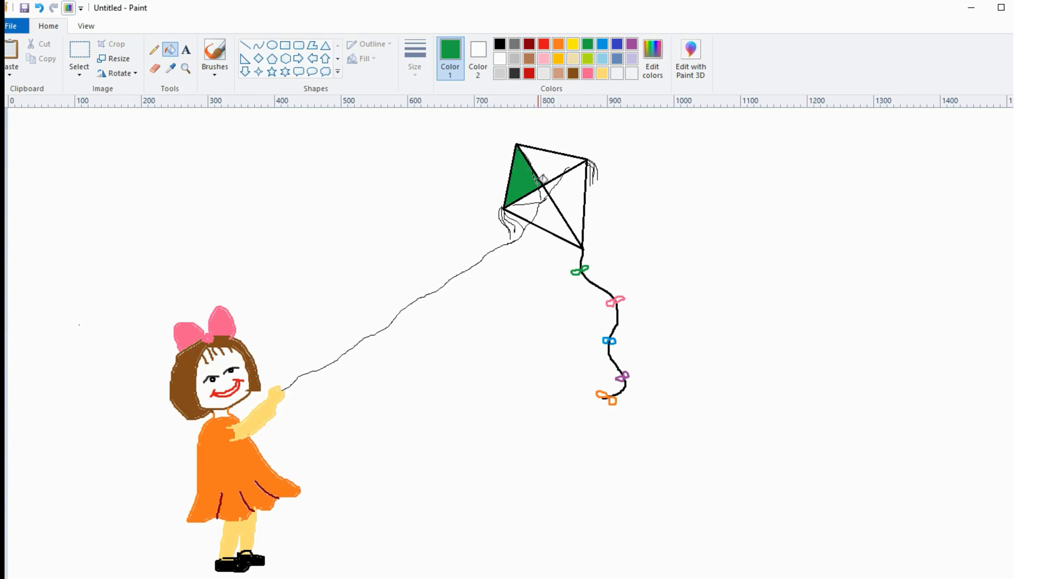
pyautogui.click(604, 45)
pyautogui.click(553, 161)
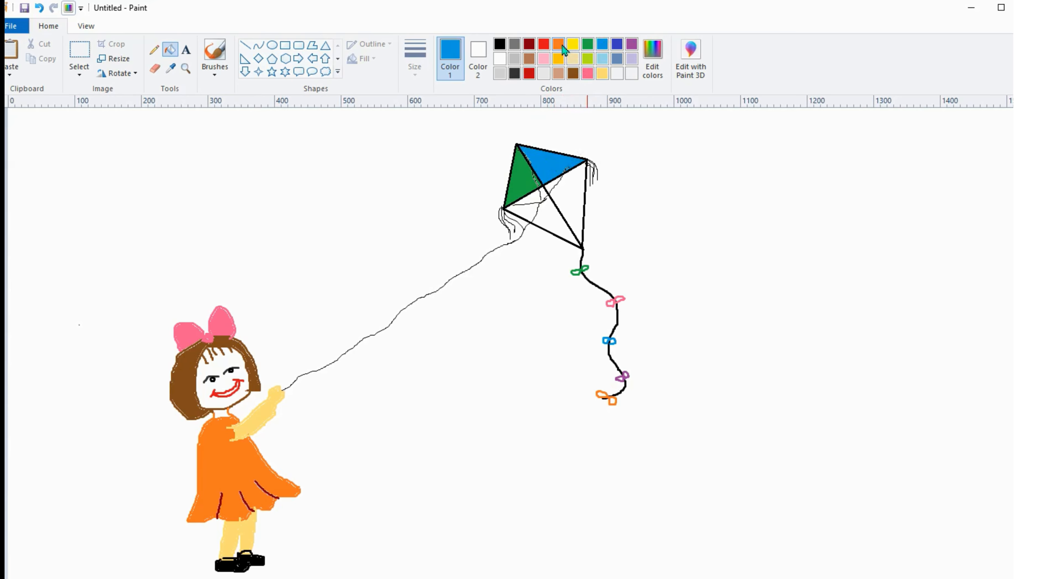
pyautogui.click(573, 46)
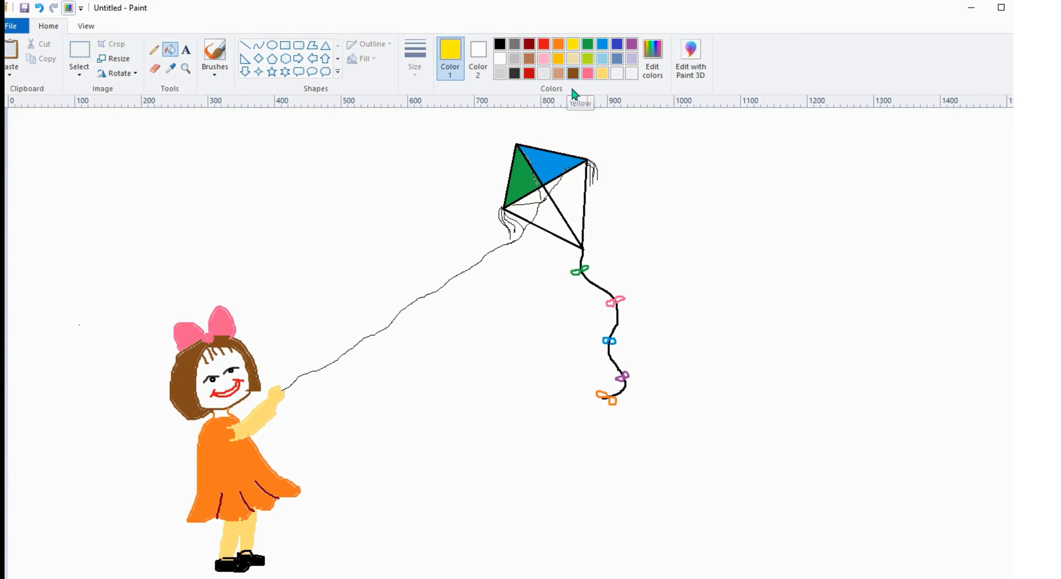
pyautogui.click(552, 219)
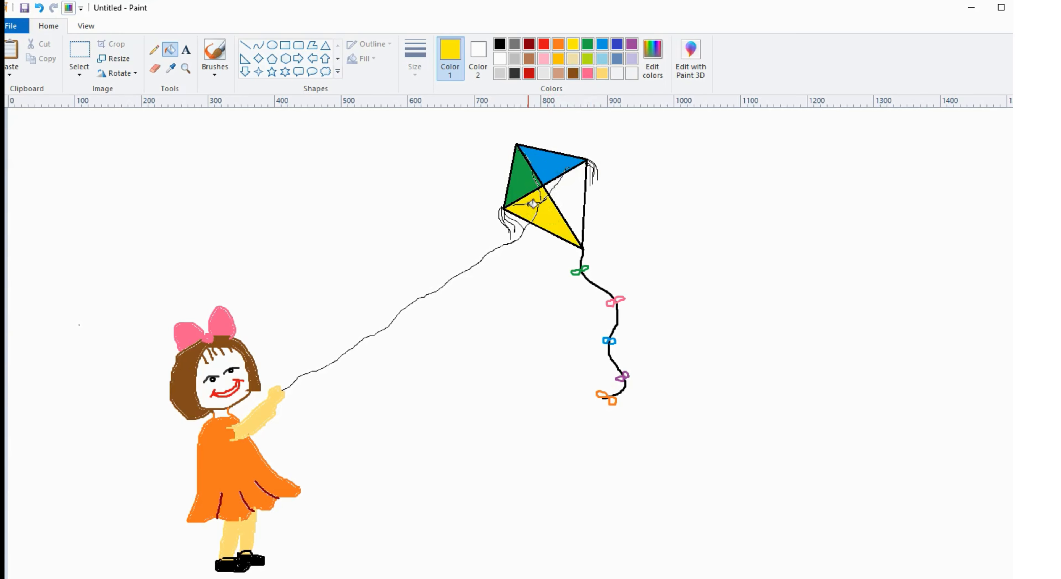
pyautogui.click(544, 43)
pyautogui.click(588, 75)
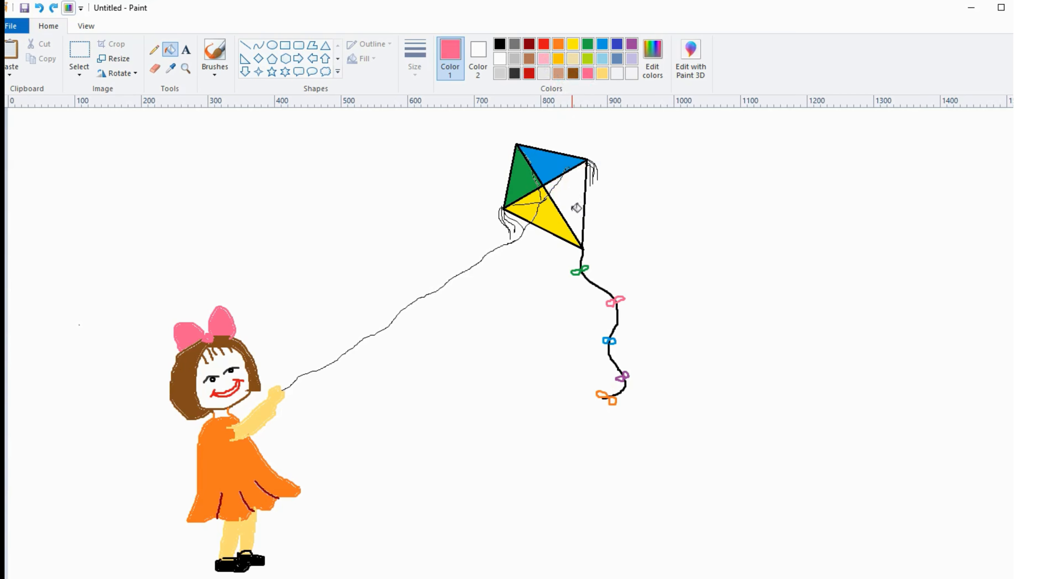
pyautogui.click(568, 208)
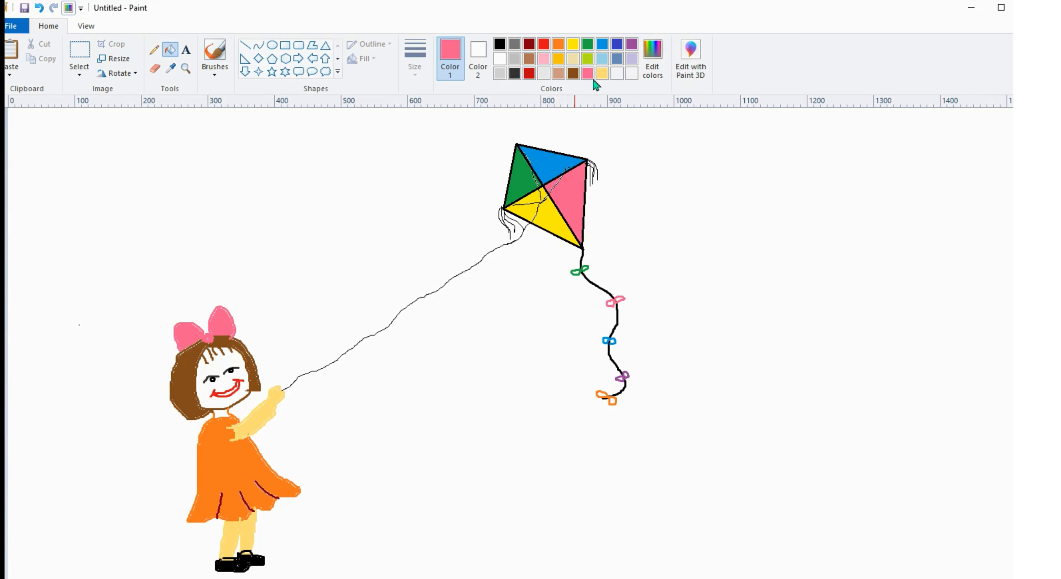
# Fill the kite tail's bows with green, pink, blue, purple and orange to match their outlines
pyautogui.click(588, 44)
pyautogui.click(588, 74)
pyautogui.click(603, 45)
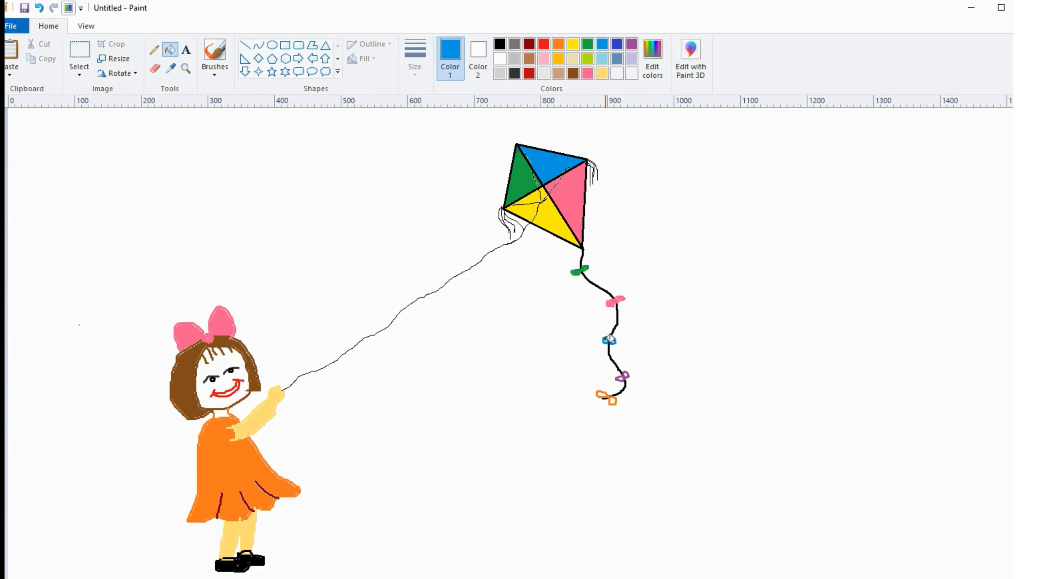
pyautogui.click(616, 339)
pyautogui.click(631, 45)
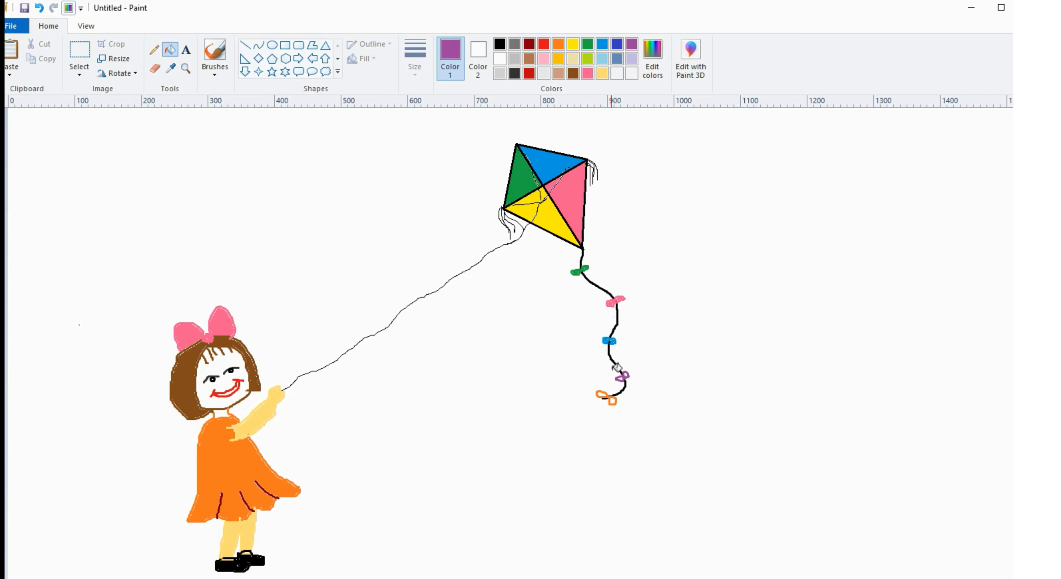
pyautogui.click(626, 375)
pyautogui.click(558, 45)
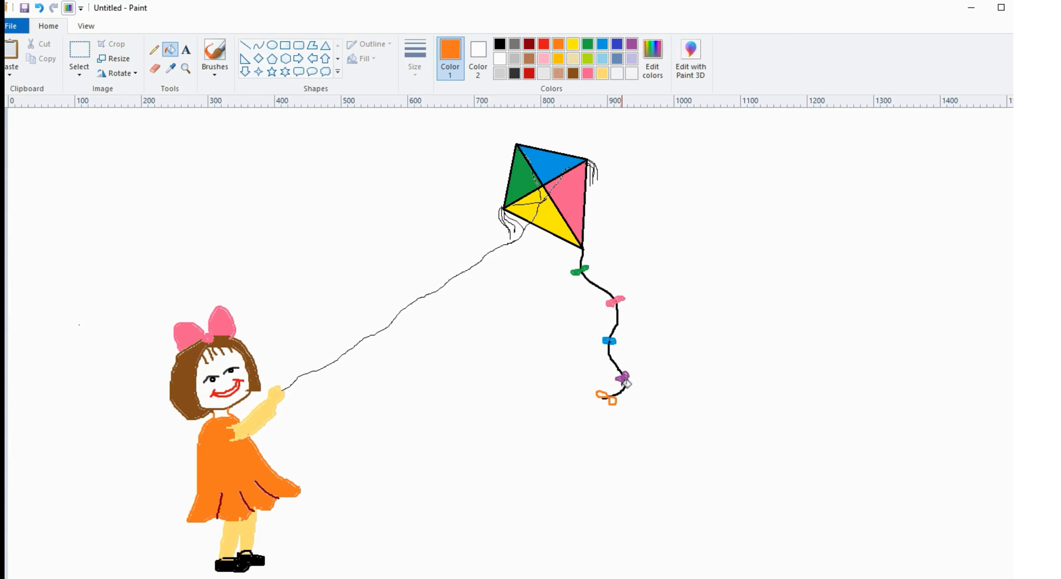
pyautogui.click(601, 395)
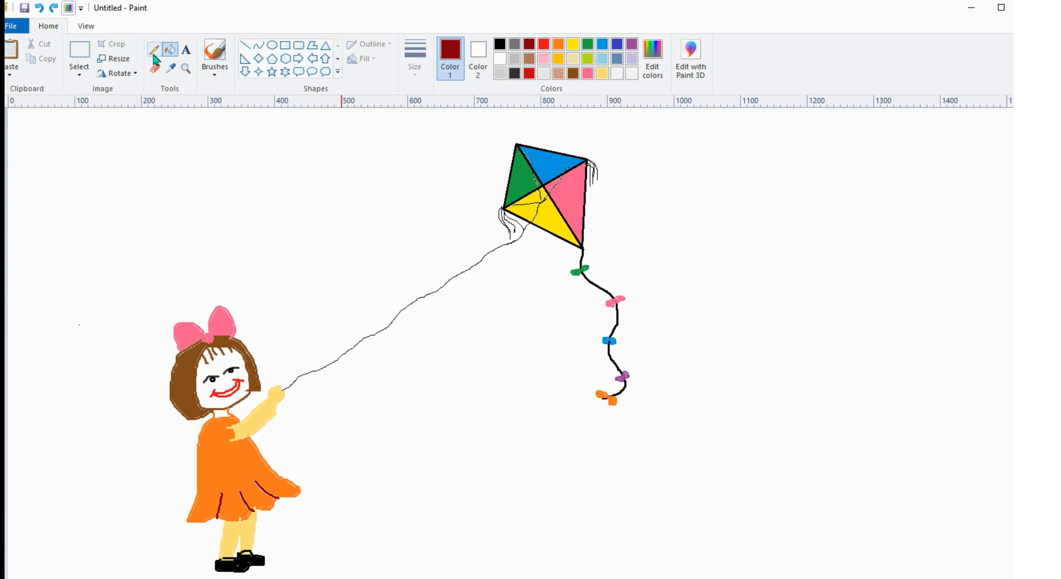
# Erase the girl's mouth and brush a simpler red smile in its place
pyautogui.click(155, 68)
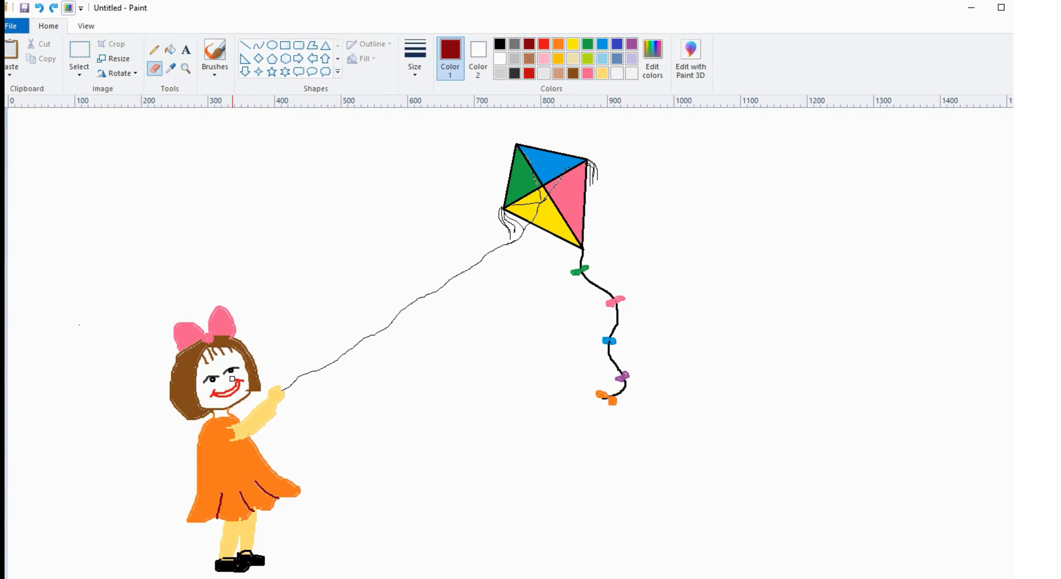
pyautogui.moveTo(232, 379); pyautogui.dragTo(244, 379)
pyautogui.moveTo(225, 391); pyautogui.dragTo(234, 386)
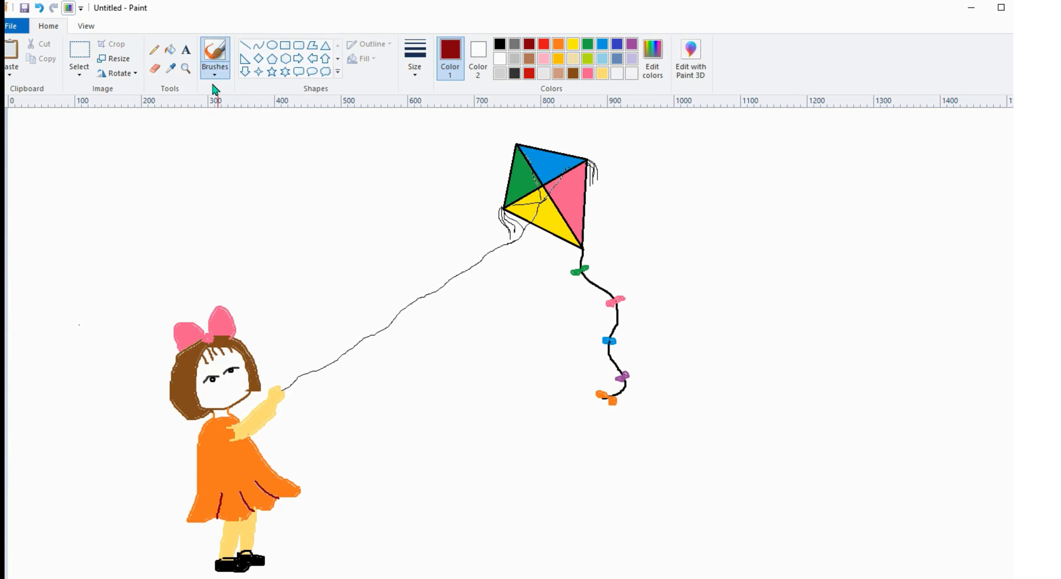
pyautogui.click(544, 44)
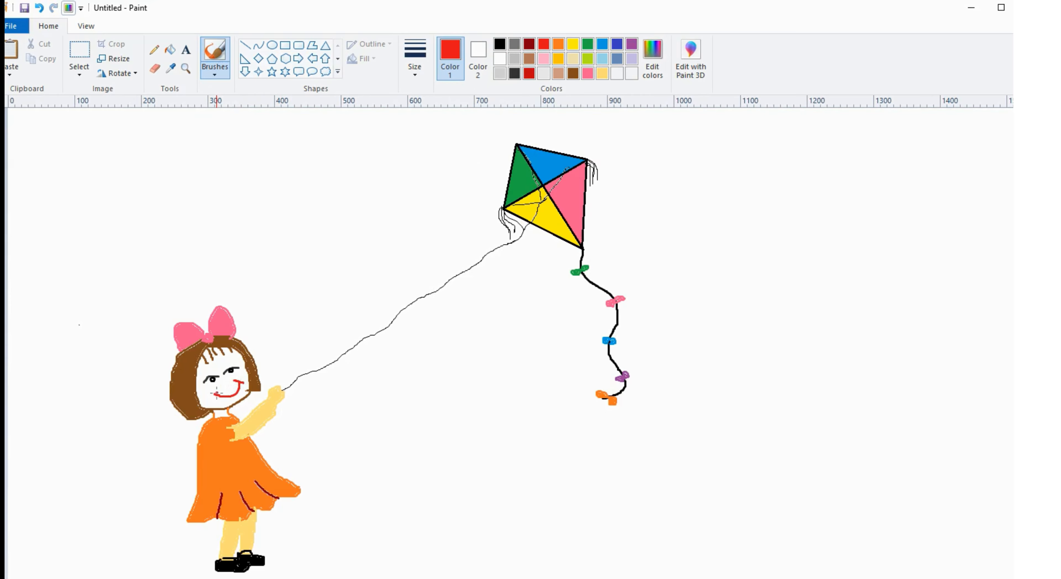
# Fill the girl's neck with the custom light yellow and brush a second raised arm above the first
pyautogui.click(171, 49)
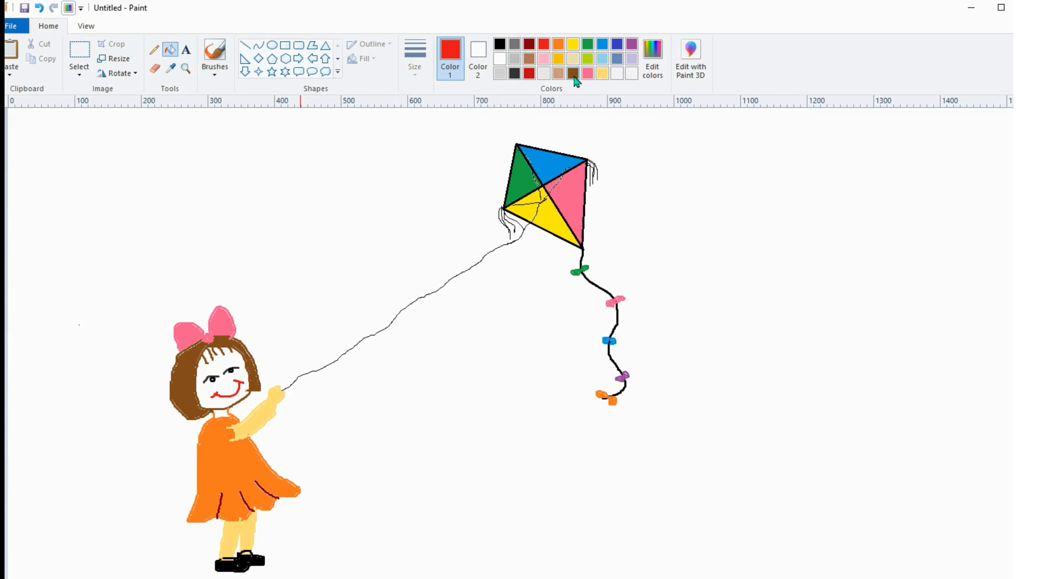
pyautogui.click(603, 73)
pyautogui.click(214, 58)
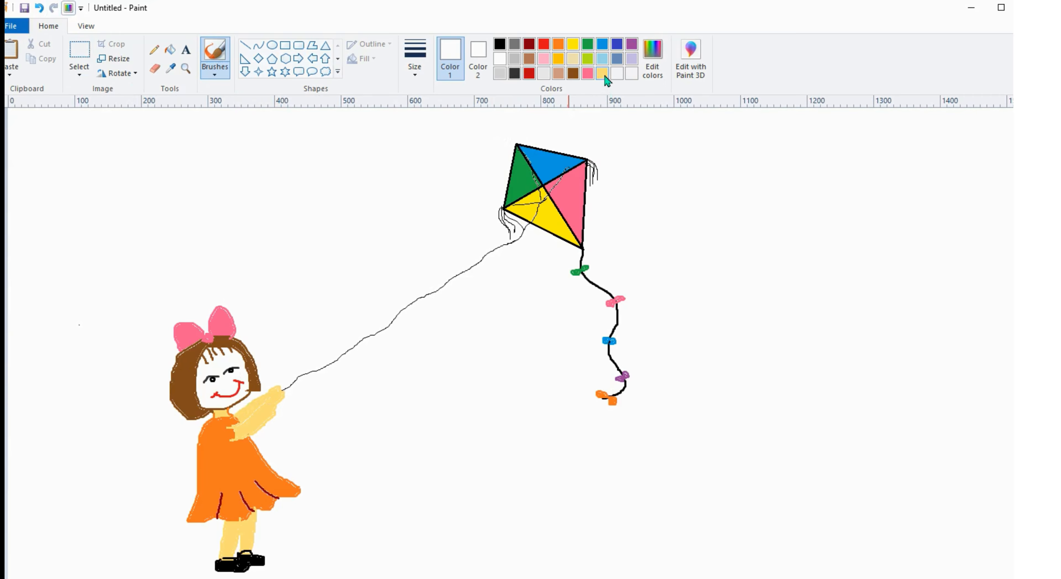
# Mix a custom darker yellow (red 255, green 205, blue 34) and outline the girl's raised arms with it
pyautogui.click(654, 55)
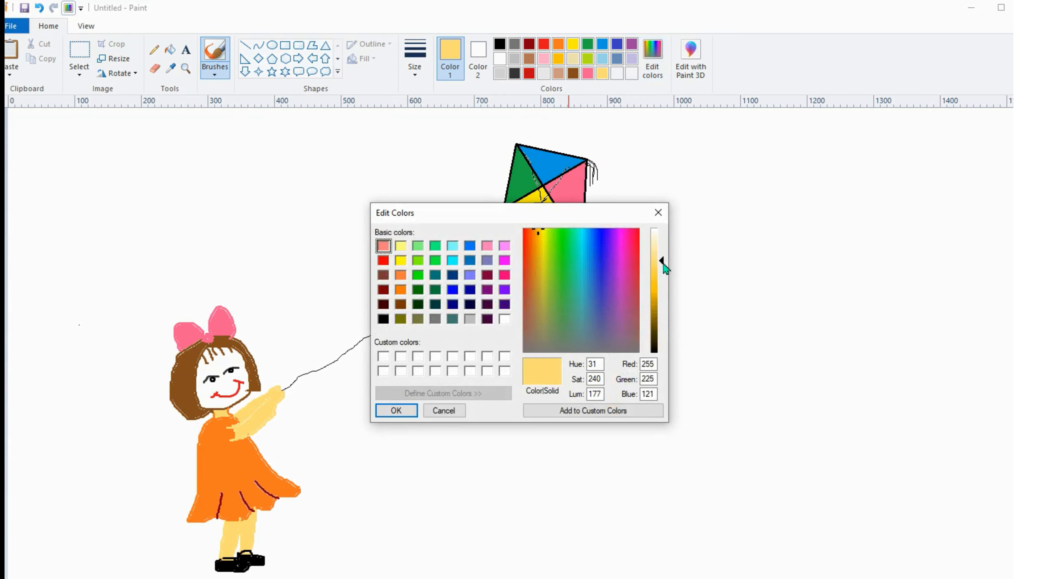
pyautogui.moveTo(665, 273); pyautogui.dragTo(663, 284)
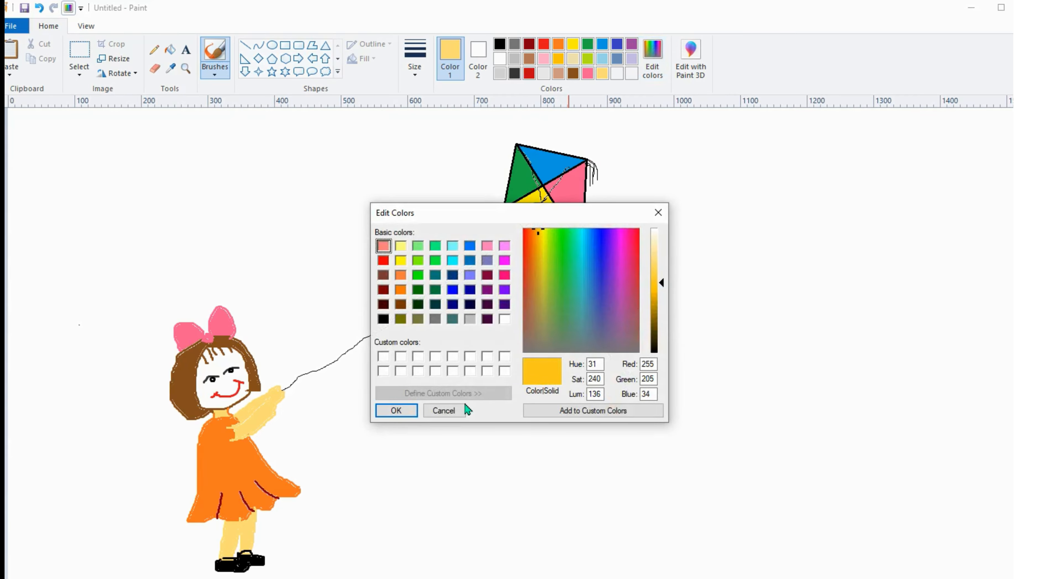
pyautogui.click(396, 411)
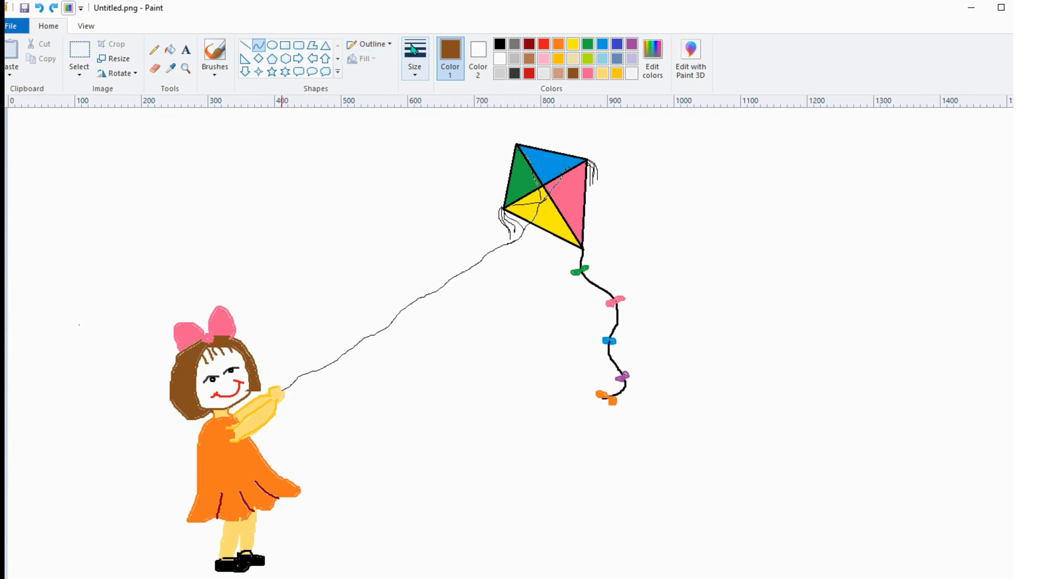
# Draw a tall tree trunk to the left of the girl with two inward-bending brown curves
pyautogui.click(414, 59)
pyautogui.click(426, 117)
pyautogui.click(529, 58)
pyautogui.moveTo(34, 577); pyautogui.dragTo(29, 238)
pyautogui.moveTo(36, 529); pyautogui.dragTo(40, 270)
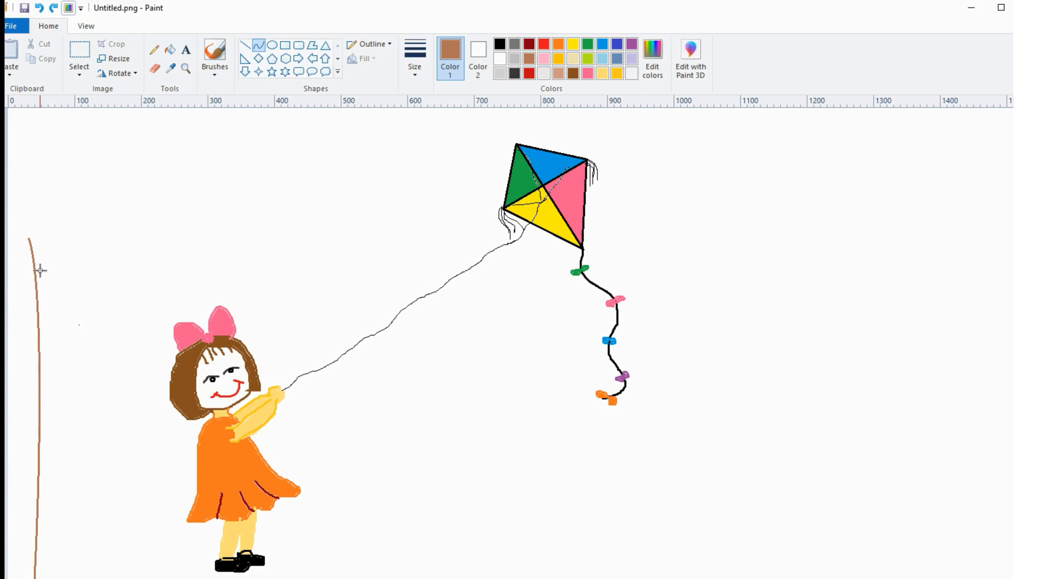
pyautogui.moveTo(69, 578)
pyautogui.mouseDown()
pyautogui.moveTo(59, 324)
pyautogui.moveTo(69, 231)
pyautogui.mouseUp()
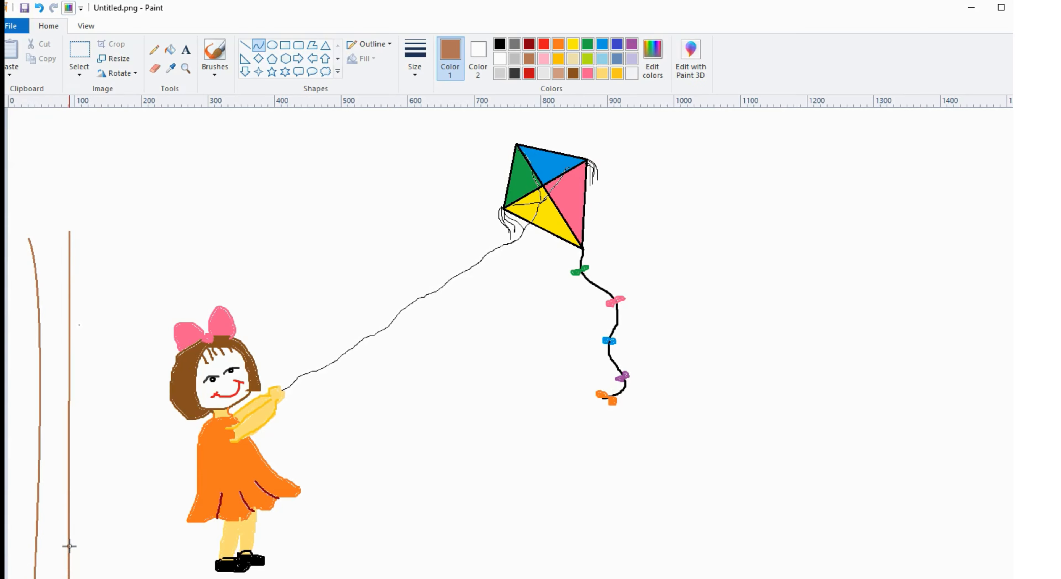
pyautogui.moveTo(69, 546); pyautogui.dragTo(58, 520)
pyautogui.moveTo(70, 323); pyautogui.dragTo(59, 304)
# Draw short, curved brown branches forking from the top of the tree trunk
pyautogui.moveTo(47, 267); pyautogui.dragTo(35, 226)
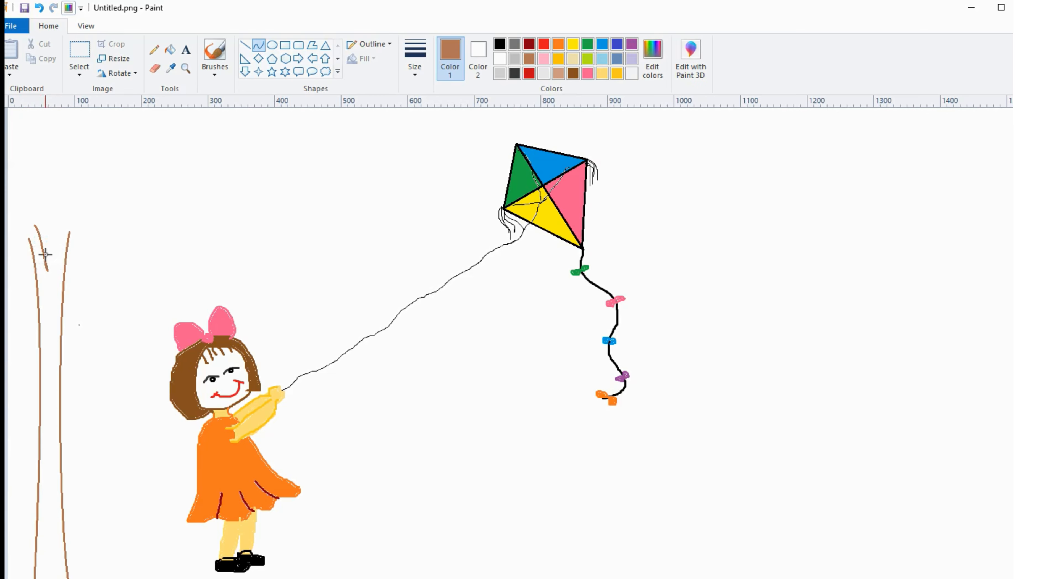
pyautogui.moveTo(48, 270); pyautogui.dragTo(48, 205)
pyautogui.moveTo(48, 266); pyautogui.dragTo(53, 259)
pyautogui.moveTo(46, 219)
pyautogui.mouseDown()
pyautogui.moveTo(40, 227)
pyautogui.moveTo(54, 209)
pyautogui.mouseUp()
pyautogui.click(51, 222)
pyautogui.moveTo(55, 246)
pyautogui.mouseDown()
pyautogui.moveTo(70, 215)
pyautogui.moveTo(57, 242)
pyautogui.mouseUp()
pyautogui.click(63, 225)
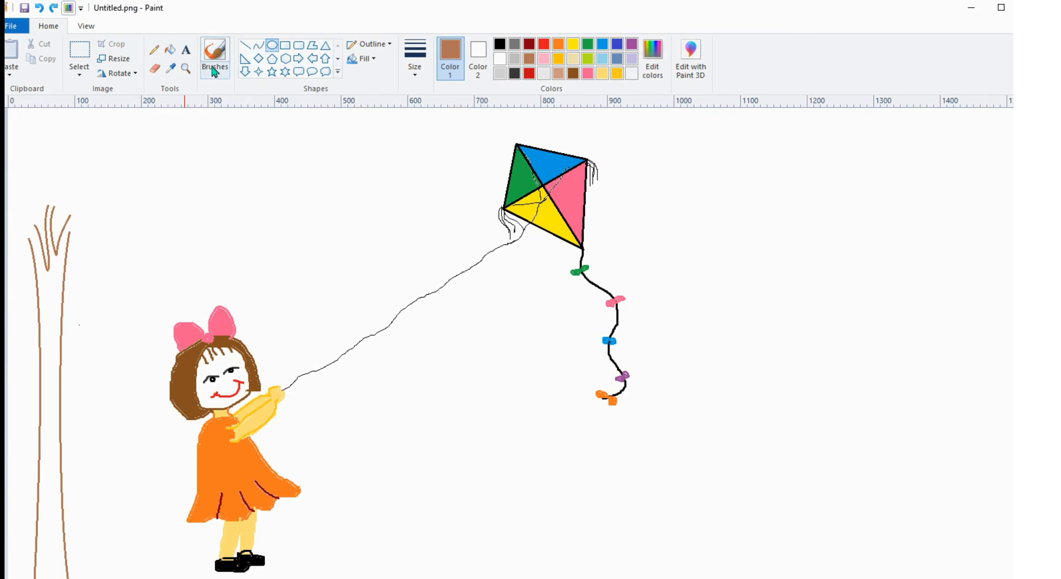
# Brush three wavy green foliage clusters on the left, on the right and above the tree's branches
pyautogui.click(216, 57)
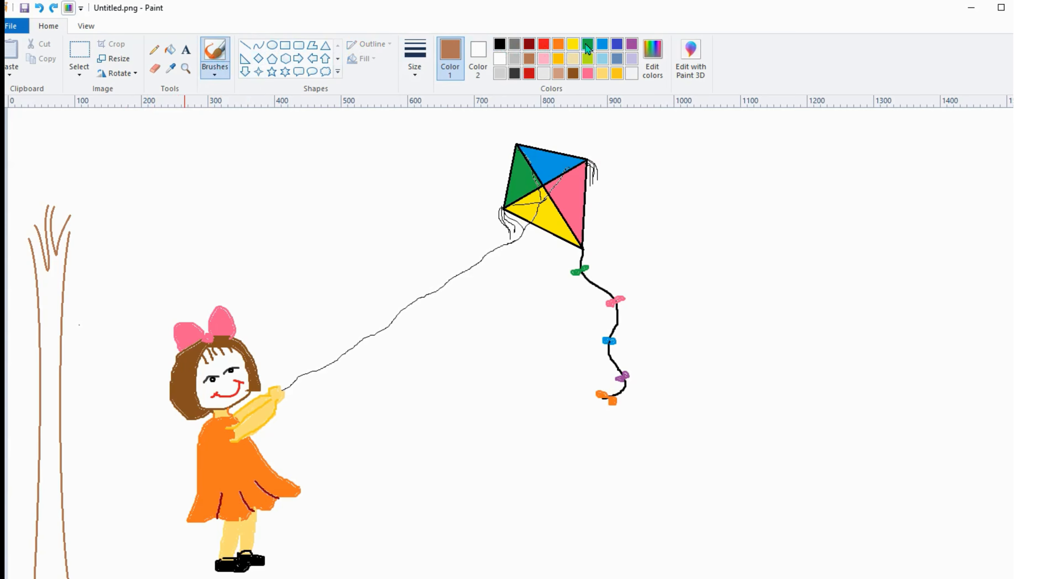
pyautogui.click(584, 46)
pyautogui.moveTo(66, 206)
pyautogui.mouseDown()
pyautogui.moveTo(60, 175)
pyautogui.moveTo(96, 157)
pyautogui.moveTo(125, 184)
pyautogui.moveTo(129, 208)
pyautogui.moveTo(114, 223)
pyautogui.moveTo(79, 229)
pyautogui.moveTo(61, 208)
pyautogui.mouseUp()
pyautogui.moveTo(9, 151)
pyautogui.mouseDown()
pyautogui.moveTo(21, 154)
pyautogui.moveTo(39, 201)
pyautogui.moveTo(33, 226)
pyautogui.mouseUp()
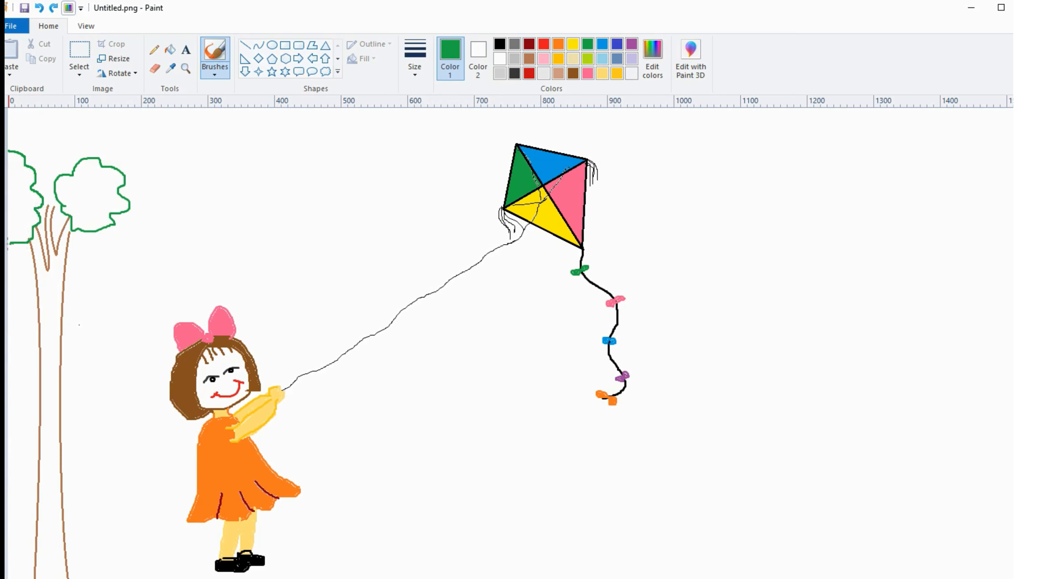
pyautogui.moveTo(29, 121)
pyautogui.mouseDown()
pyautogui.moveTo(89, 118)
pyautogui.moveTo(107, 166)
pyautogui.mouseUp()
pyautogui.moveTo(53, 203); pyautogui.dragTo(62, 204)
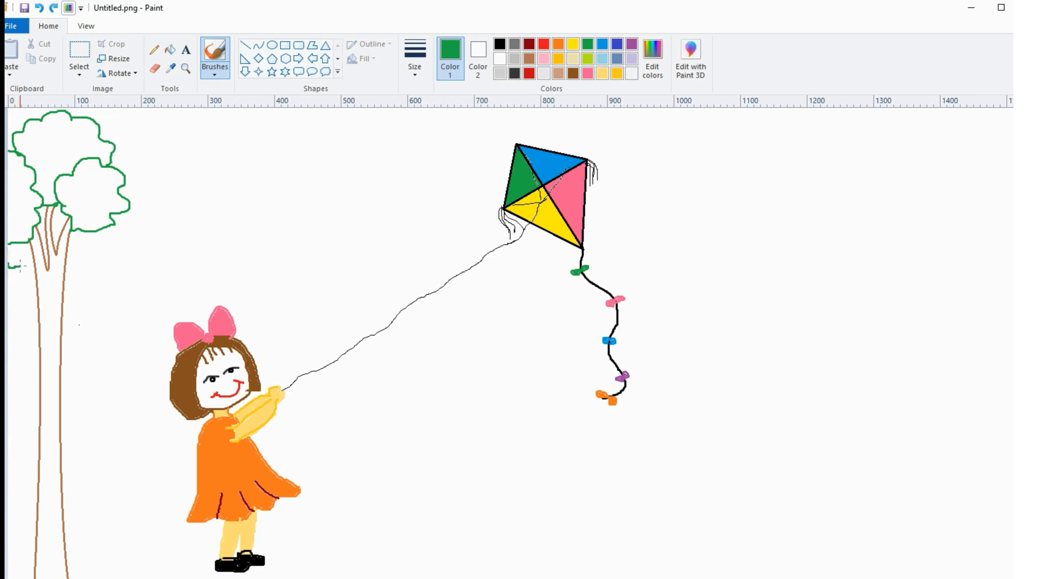
# Brush a wavy green outer outline around the tree's crown and small leafy shapes inside the clusters
pyautogui.moveTo(20, 266)
pyautogui.mouseDown()
pyautogui.moveTo(96, 262)
pyautogui.moveTo(130, 243)
pyautogui.moveTo(147, 210)
pyautogui.moveTo(146, 168)
pyautogui.moveTo(110, 131)
pyautogui.mouseUp()
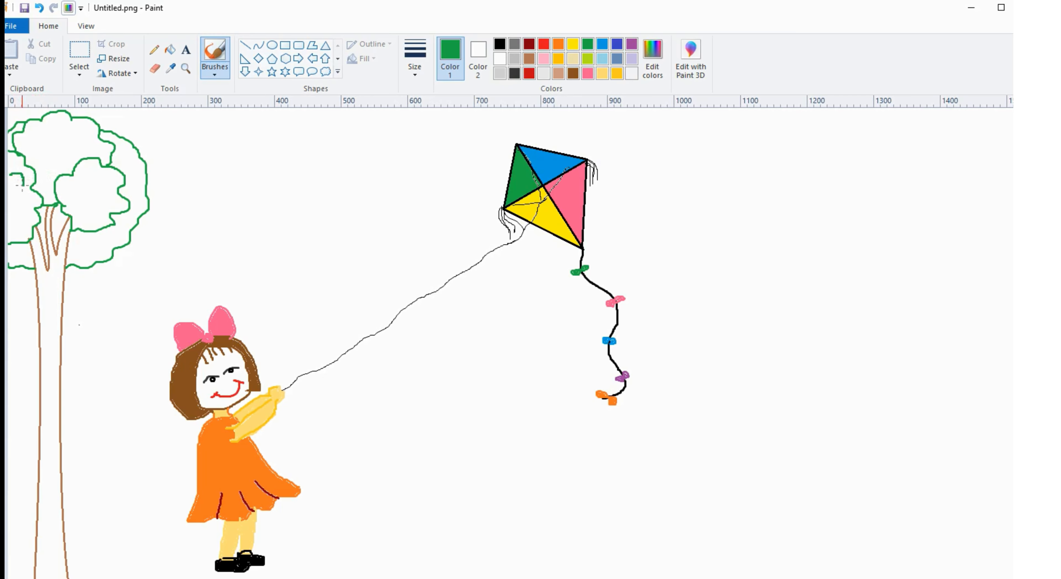
pyautogui.moveTo(67, 191)
pyautogui.mouseDown()
pyautogui.moveTo(80, 190)
pyautogui.moveTo(92, 225)
pyautogui.mouseUp()
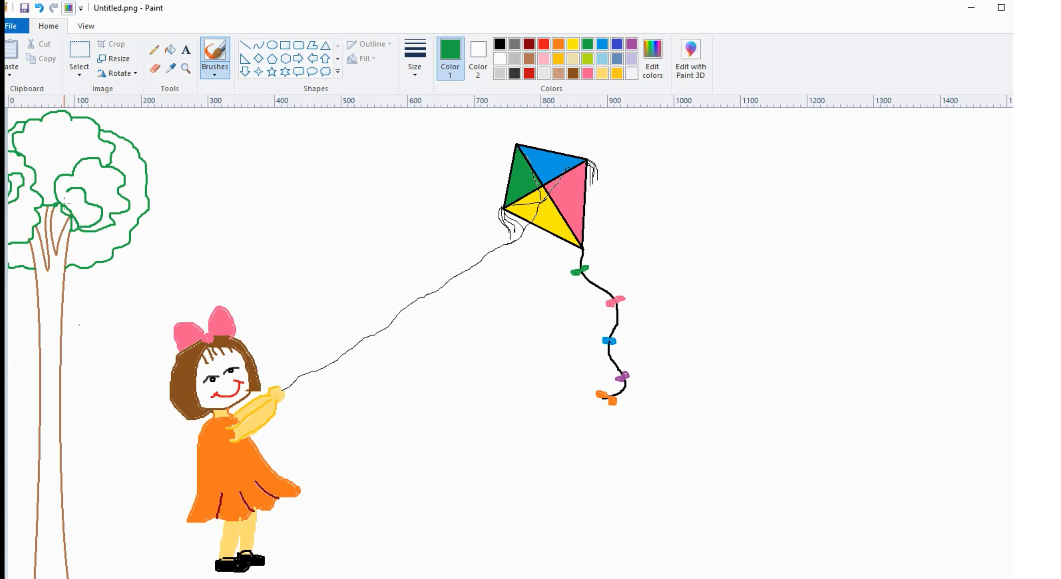
pyautogui.moveTo(34, 148)
pyautogui.mouseDown()
pyautogui.moveTo(66, 170)
pyautogui.moveTo(53, 138)
pyautogui.moveTo(35, 144)
pyautogui.mouseUp()
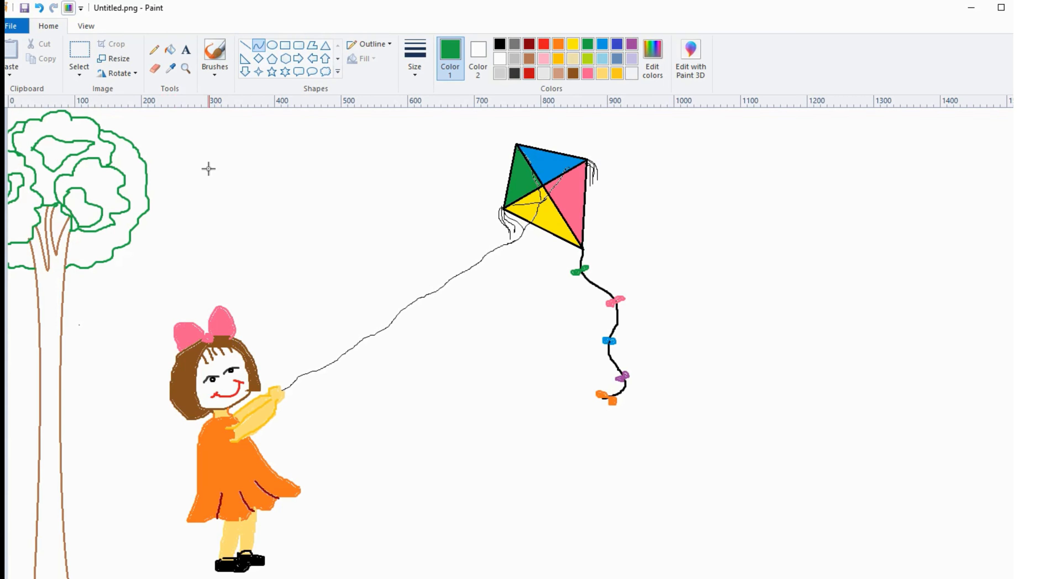
# Fill the tree's trunk and branches with brown
pyautogui.click(172, 47)
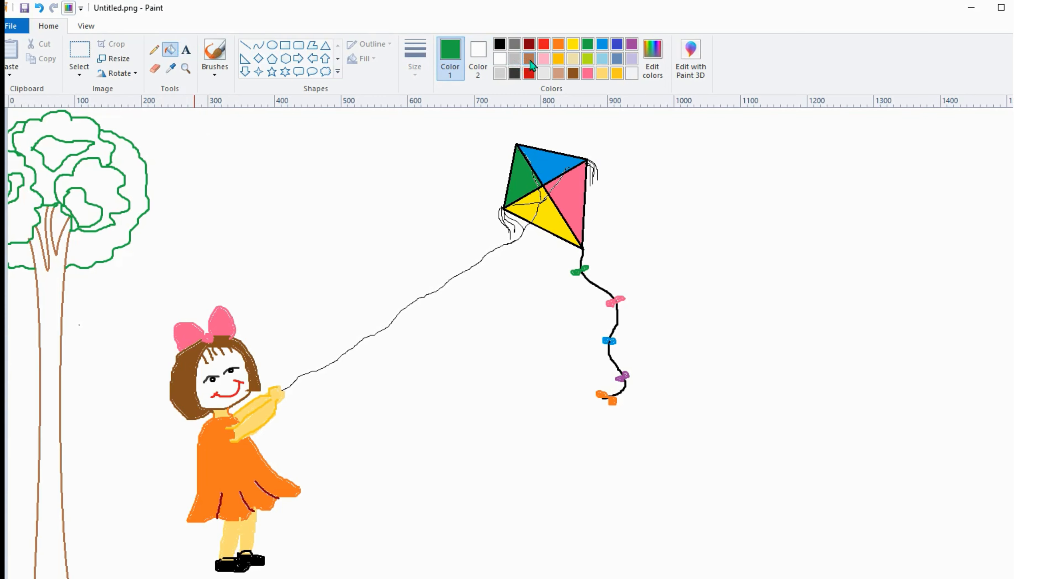
pyautogui.click(530, 59)
pyautogui.click(50, 369)
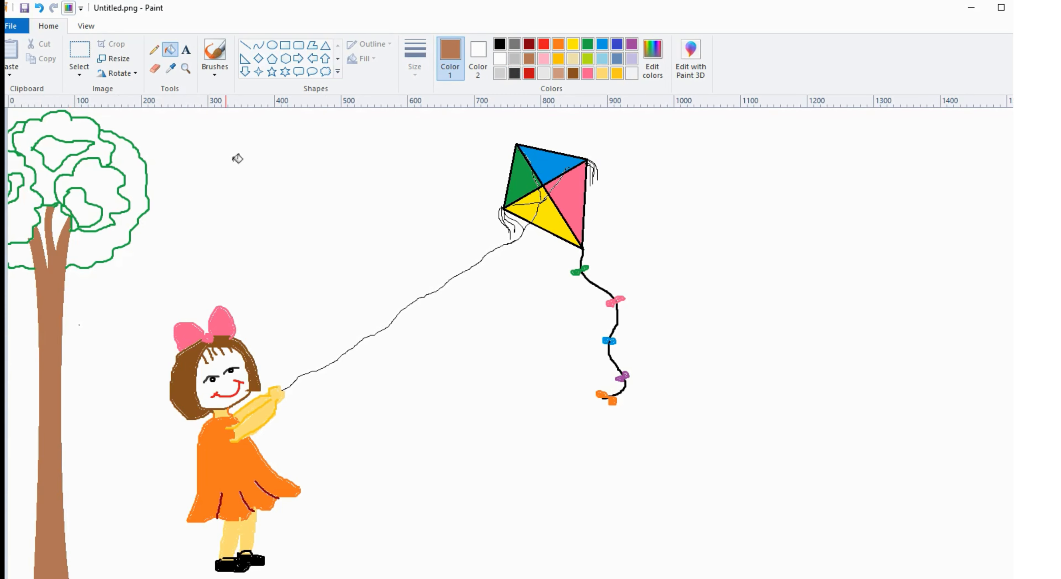
# Fill the left and right foliage clusters with green, leaving their small inner shapes blank
pyautogui.click(588, 44)
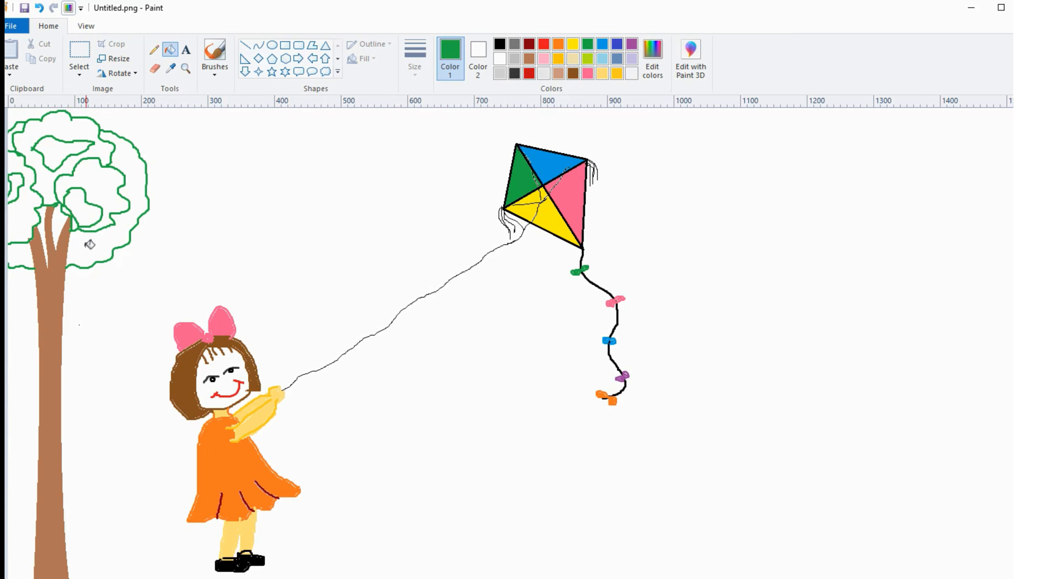
pyautogui.click(25, 210)
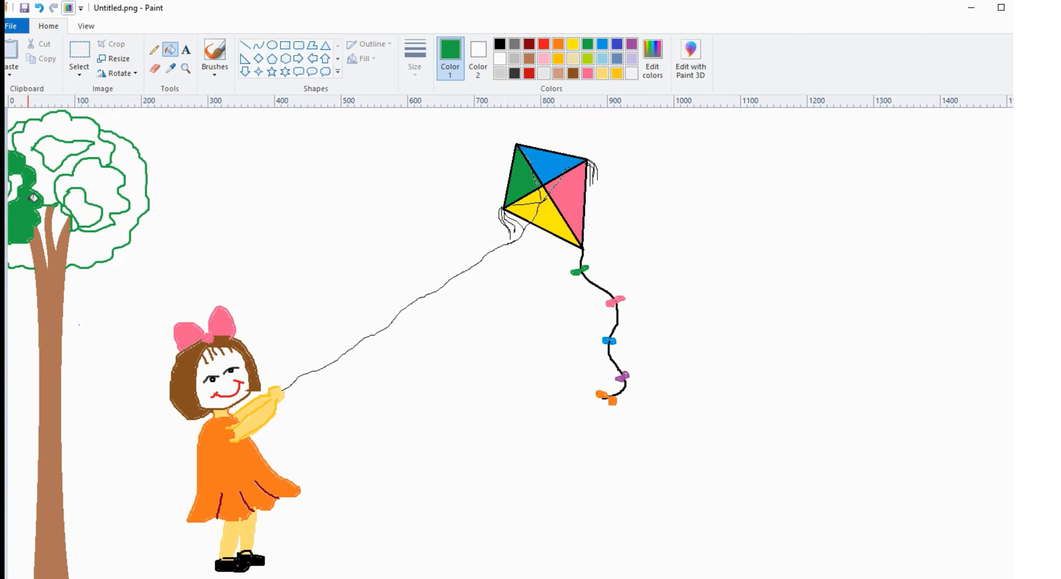
pyautogui.click(104, 181)
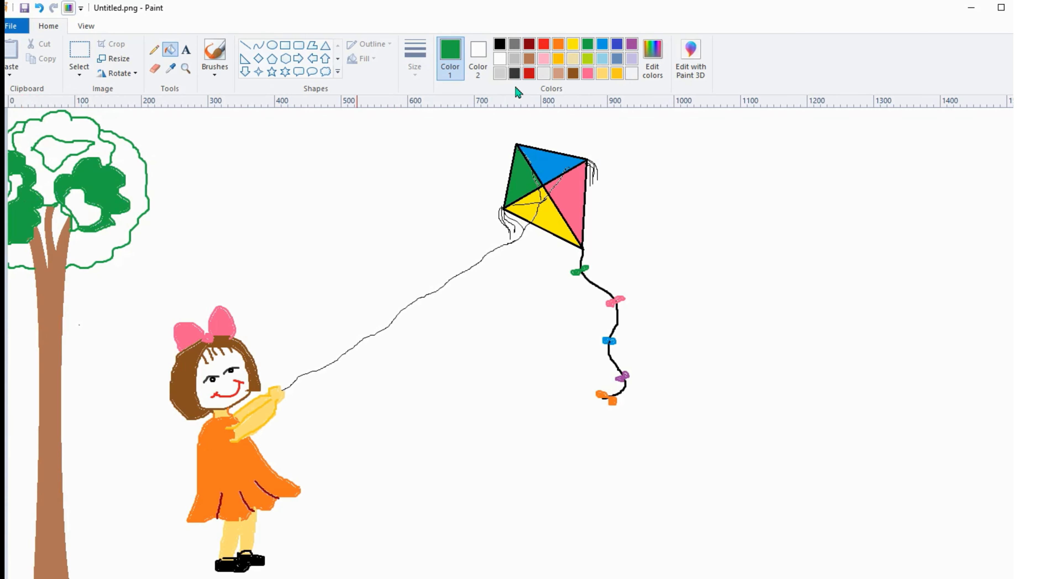
# Mix a dark green (red 22, green 118, blue 51) and fill the outer crown and the gaps between the branches
pyautogui.click(652, 57)
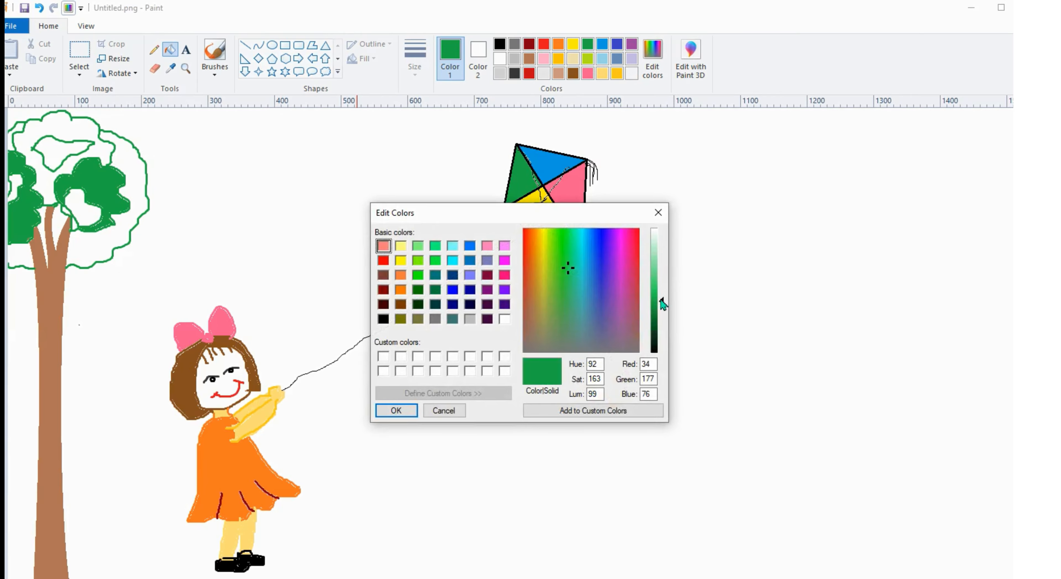
pyautogui.moveTo(662, 300); pyautogui.dragTo(662, 318)
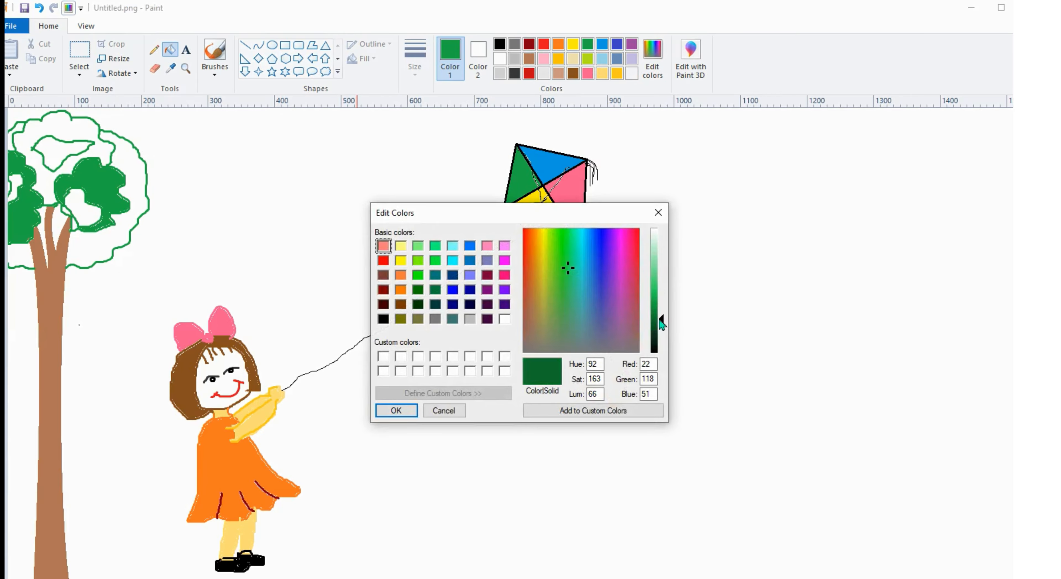
pyautogui.click(381, 407)
pyautogui.click(101, 243)
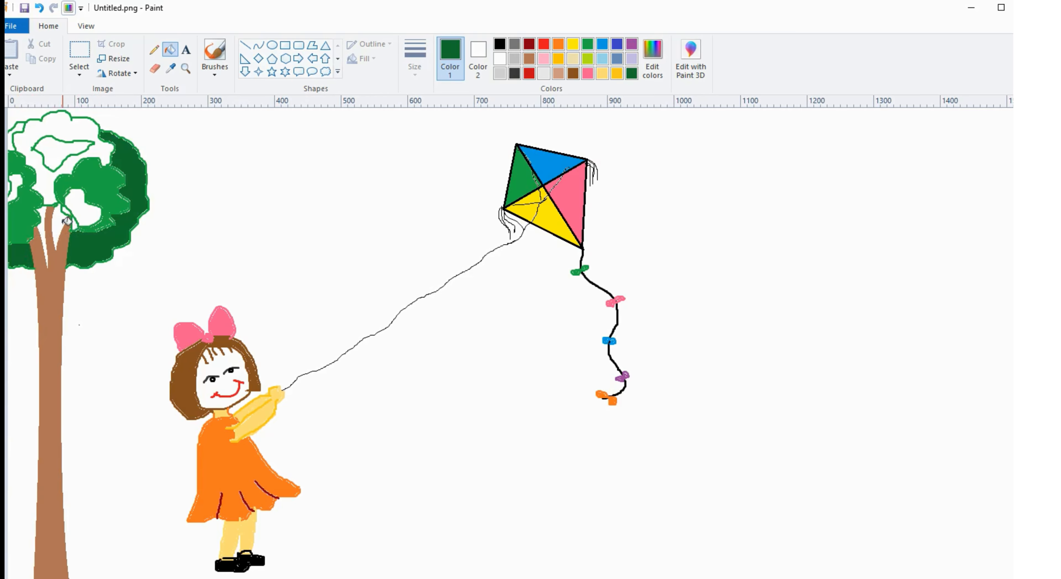
pyautogui.click(59, 220)
pyautogui.click(46, 218)
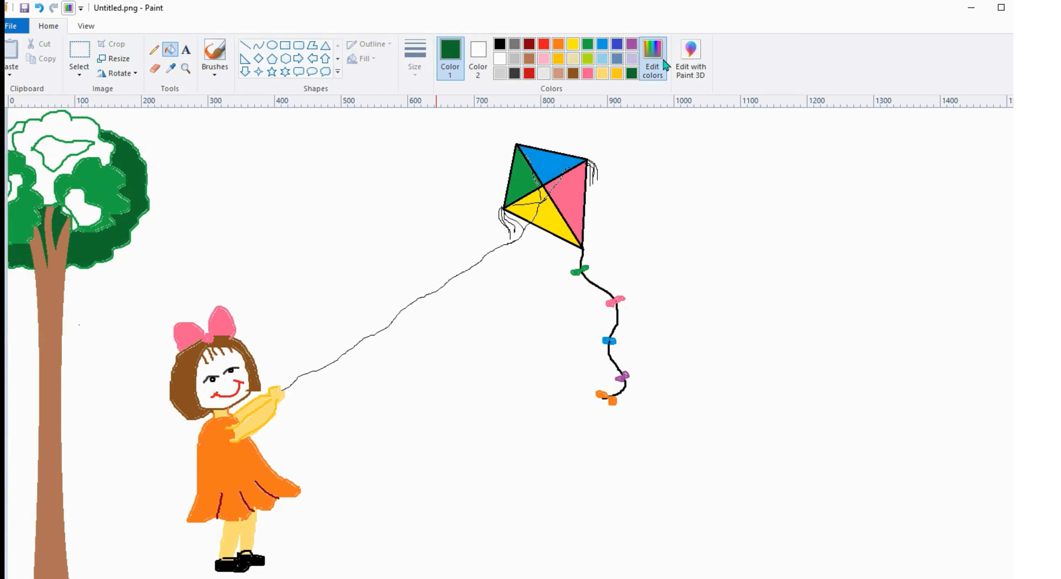
# Mix a yellowish green (red 106, green 194, blue 41) and fill the upper foliage cluster around its inner shape
pyautogui.click(653, 58)
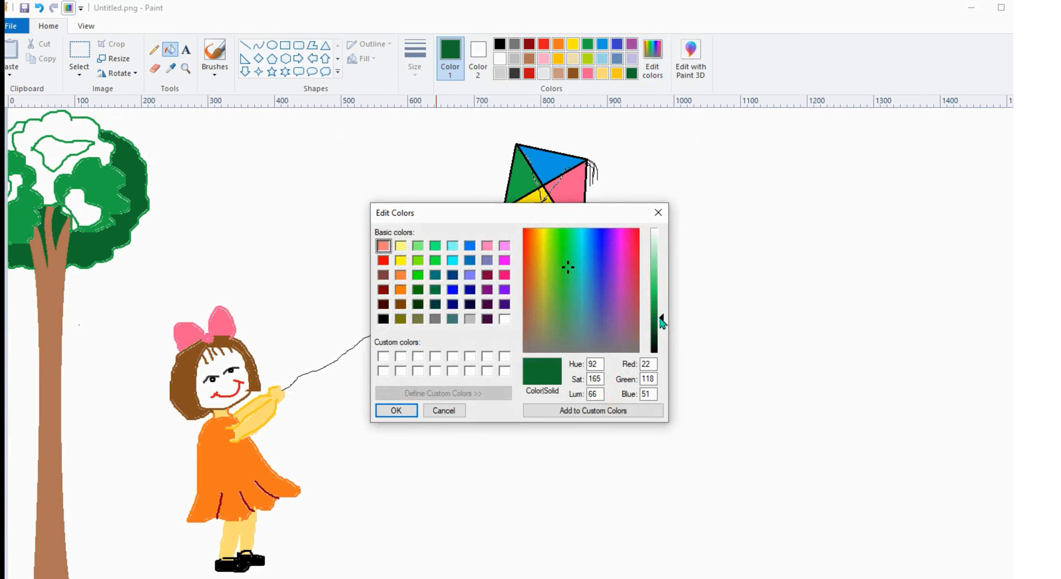
pyautogui.moveTo(662, 320); pyautogui.dragTo(661, 298)
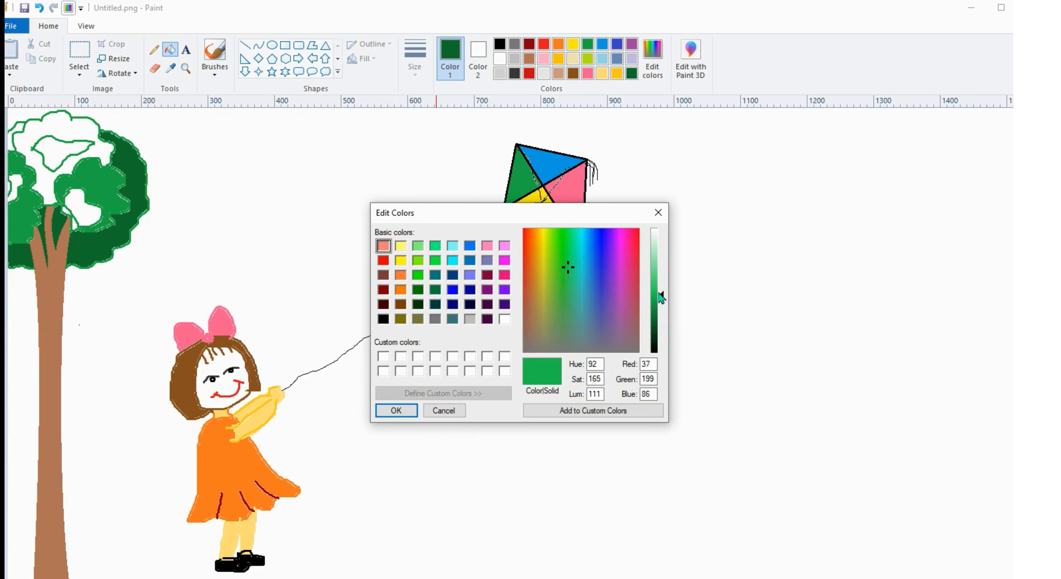
pyautogui.click(556, 275)
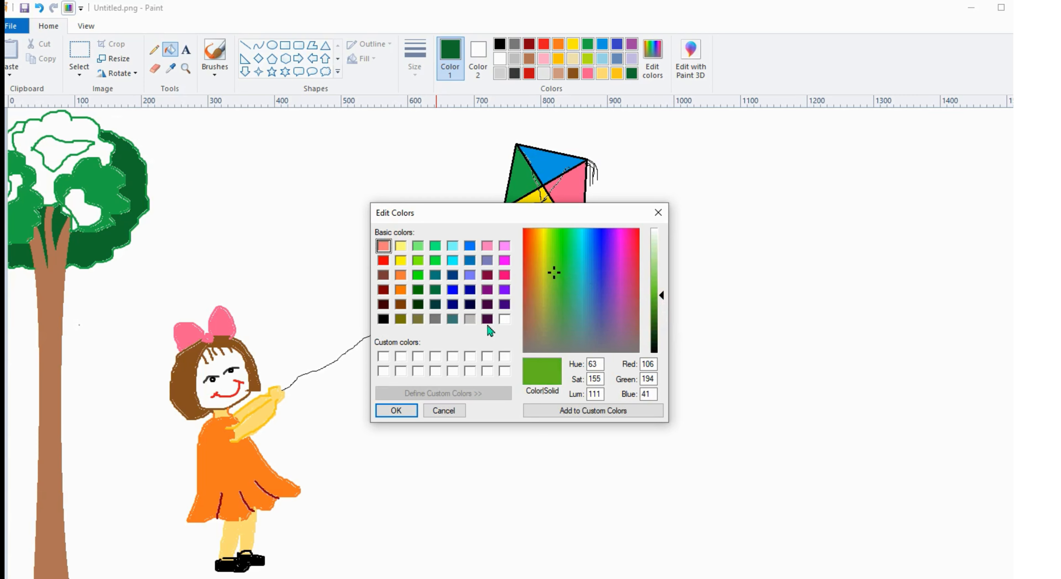
pyautogui.click(410, 408)
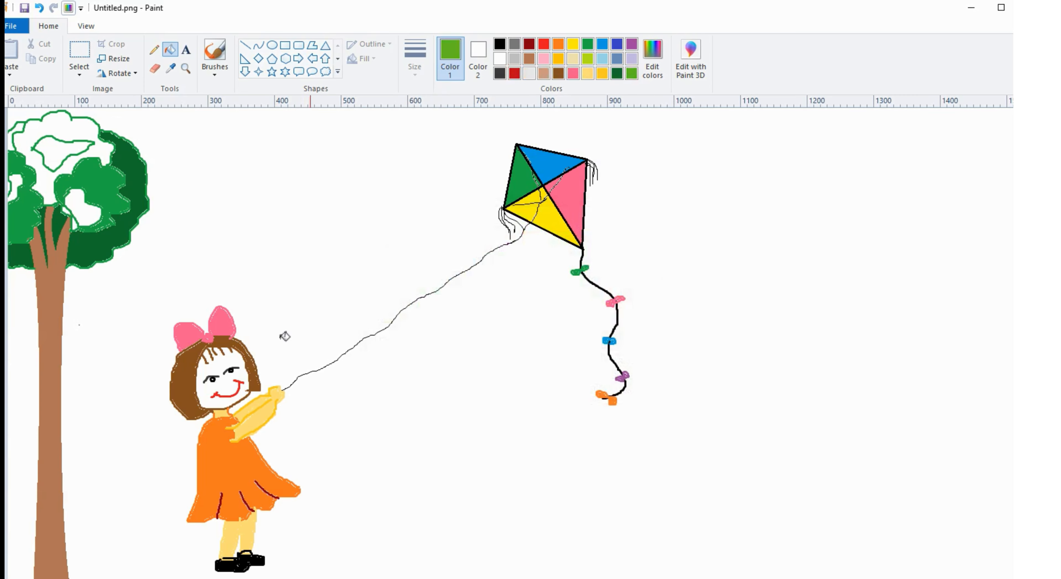
pyautogui.click(49, 179)
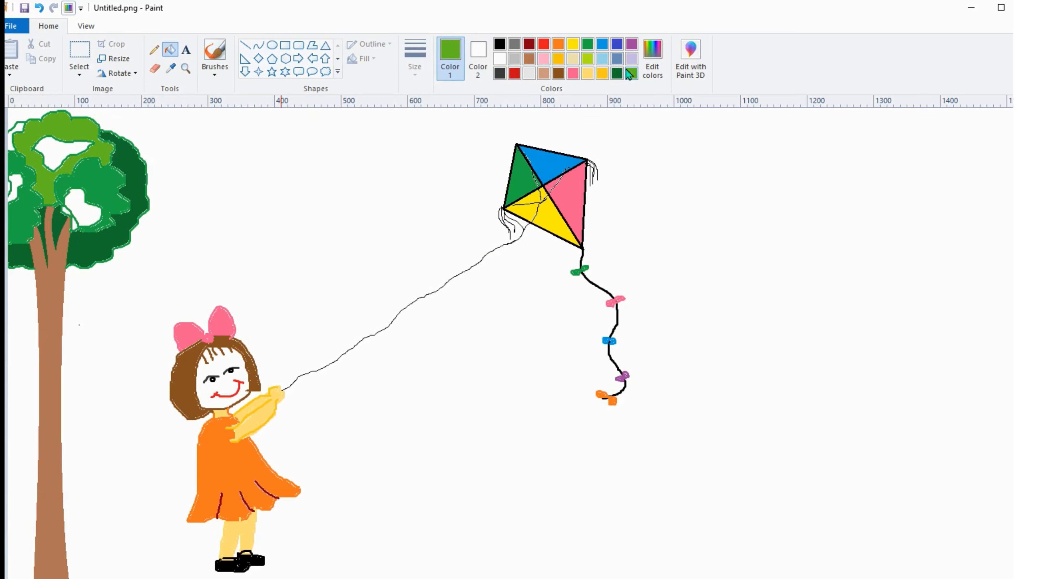
# Mix a light green (red 134, green 217, blue 72) and fill the leafy shape inside the upper cluster
pyautogui.click(655, 74)
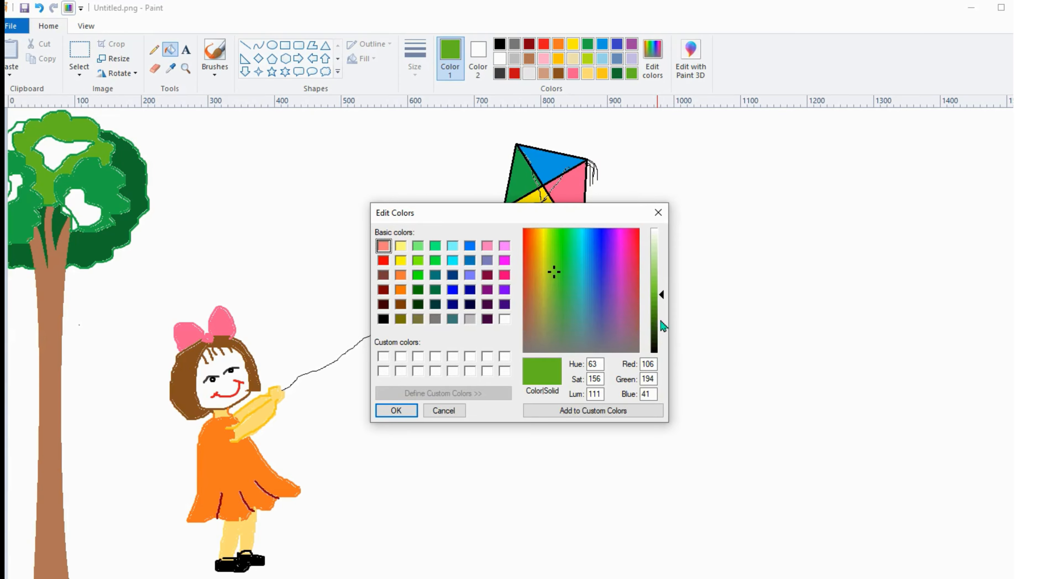
pyautogui.moveTo(661, 297); pyautogui.dragTo(661, 281)
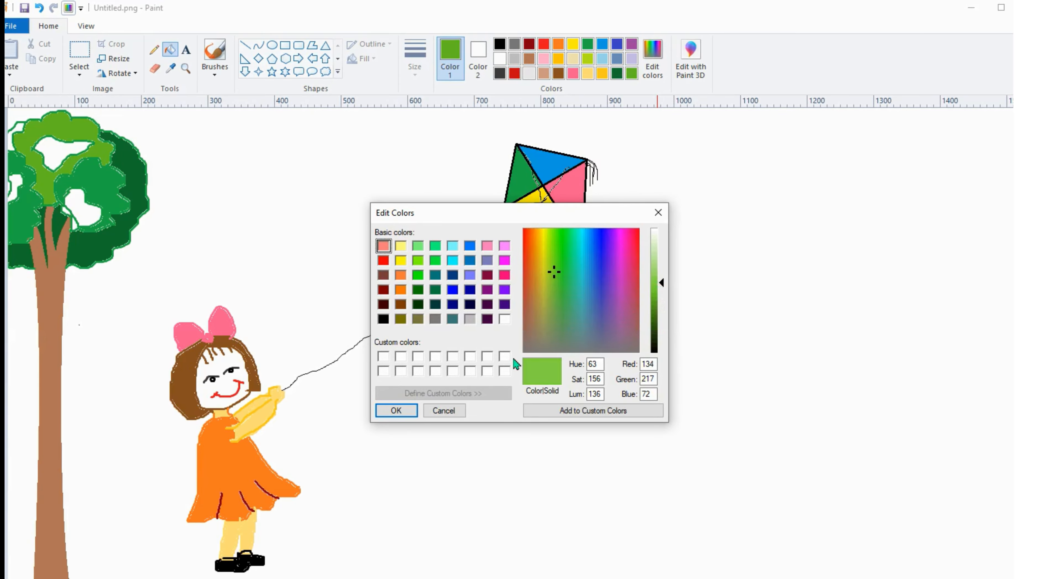
pyautogui.click(396, 411)
pyautogui.click(57, 151)
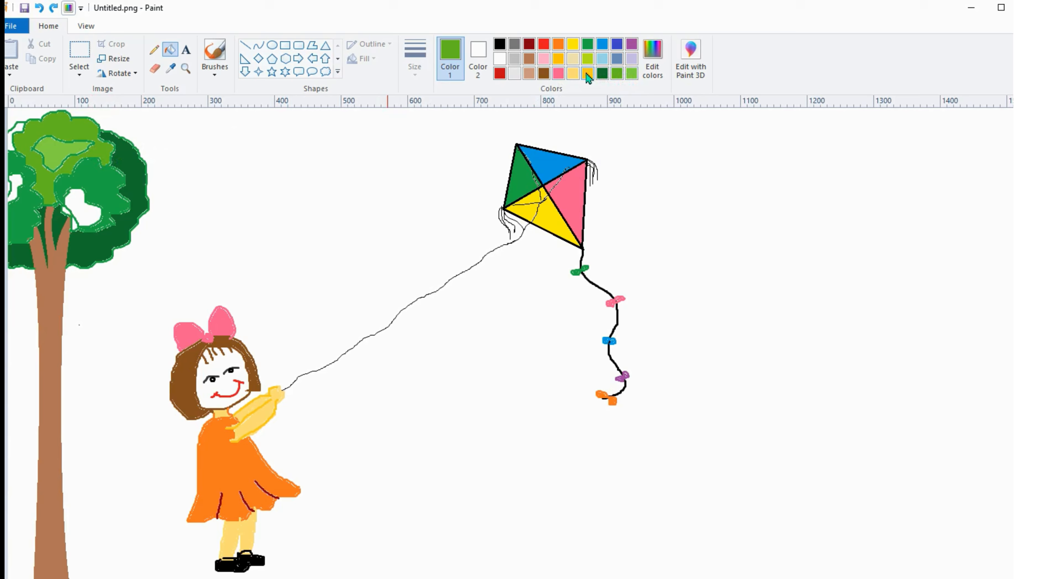
# Mix a lime green (red 186, green 221, blue 79) and fill the crown's upper-left patch and the side clusters' inner shapes
pyautogui.click(653, 59)
pyautogui.moveTo(664, 295); pyautogui.dragTo(662, 280)
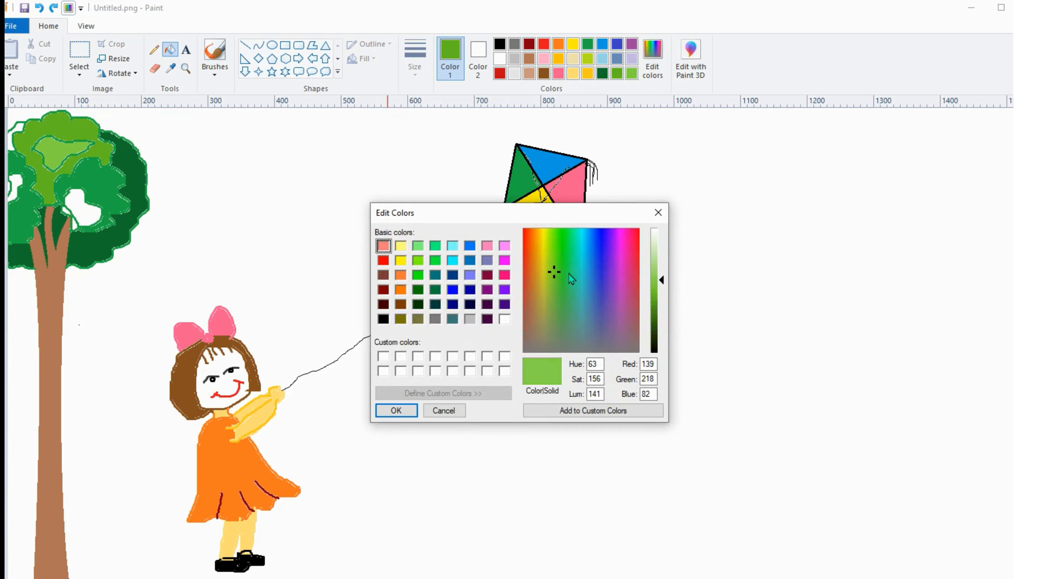
pyautogui.moveTo(557, 273); pyautogui.dragTo(548, 270)
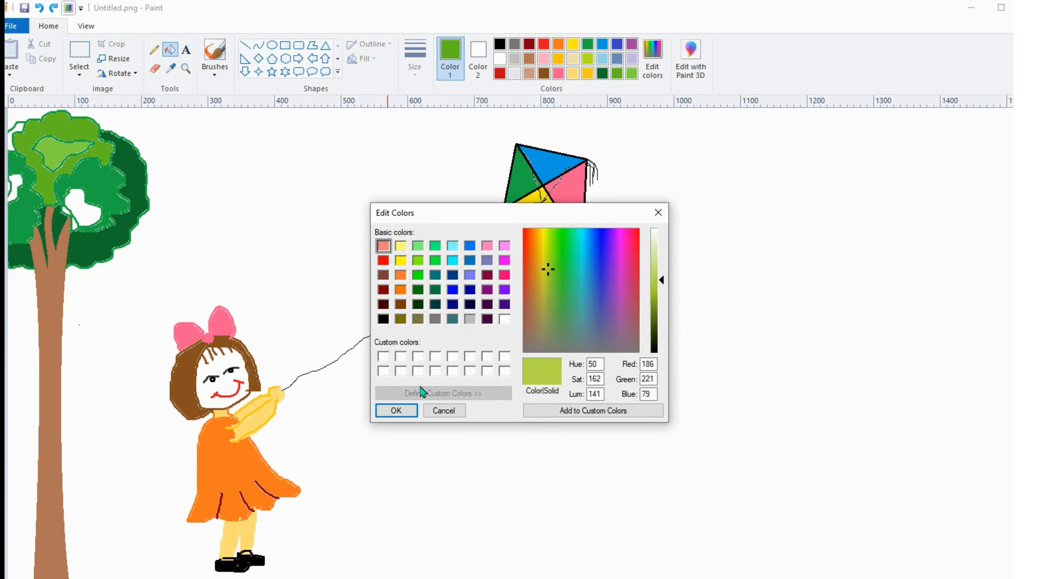
pyautogui.click(396, 411)
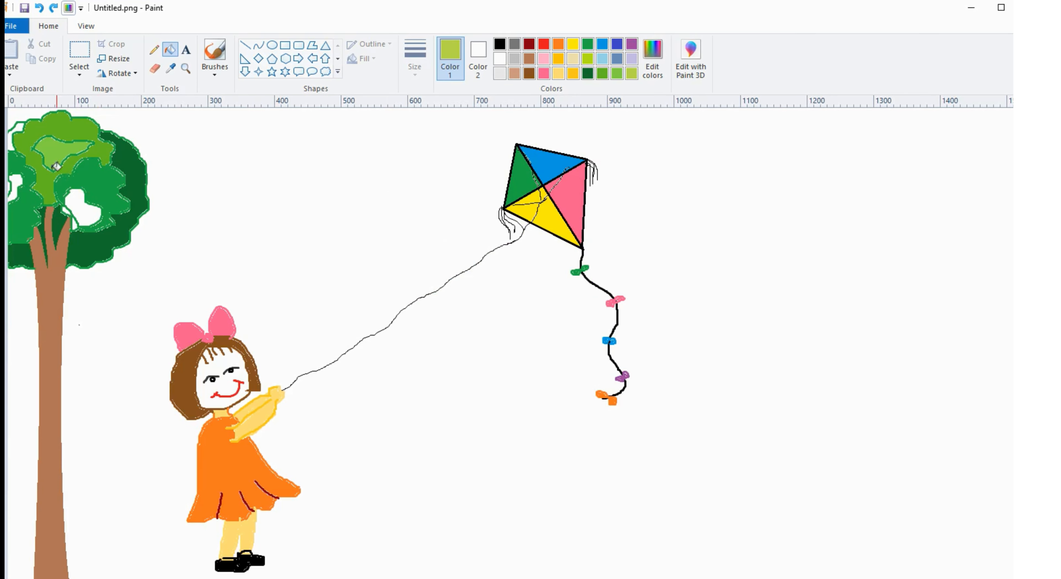
pyautogui.click(12, 136)
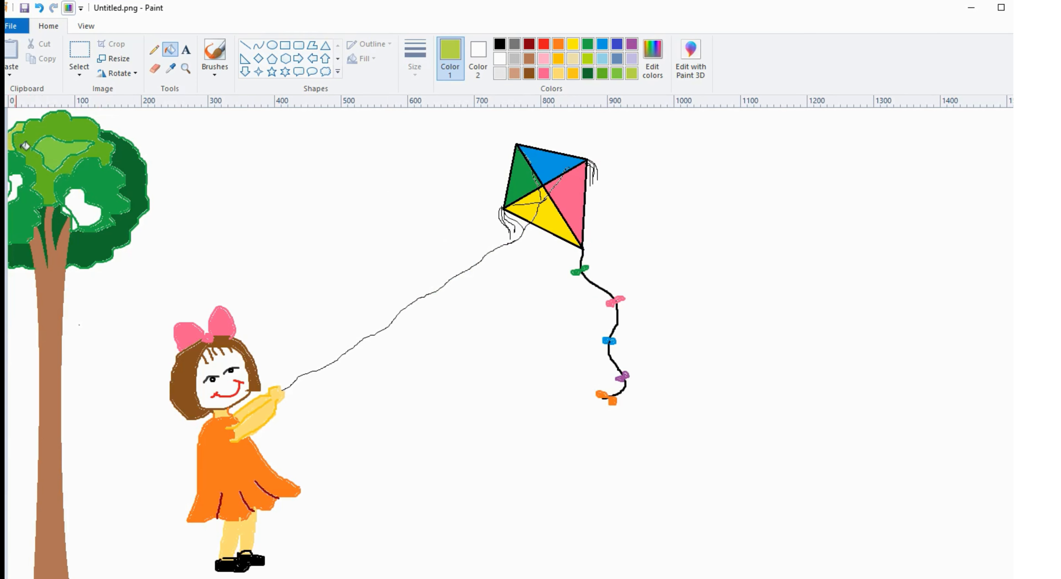
pyautogui.click(19, 174)
pyautogui.click(93, 209)
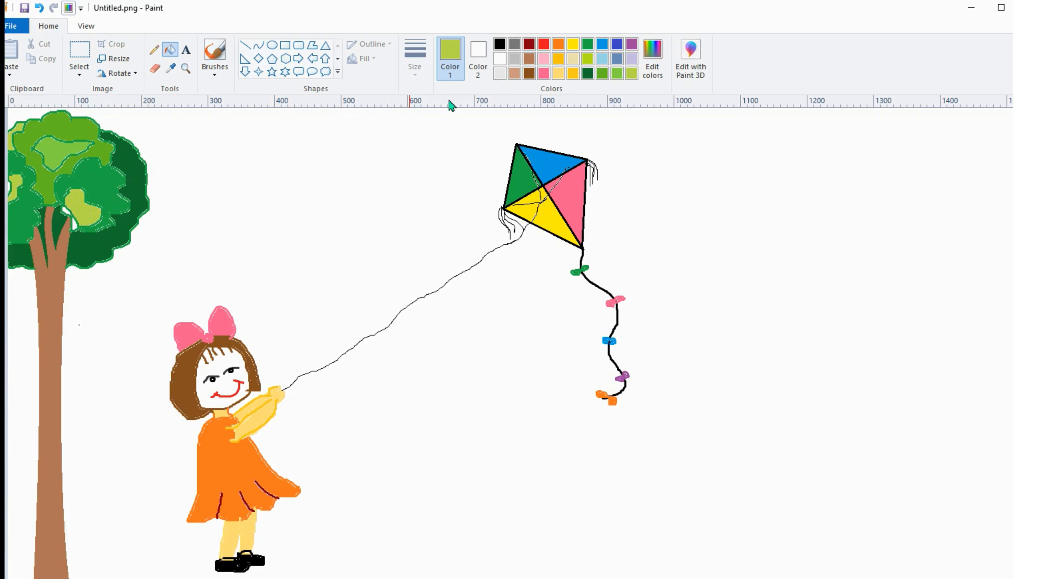
# Brush a curved green outline through the dark right side of the crown and fill its inner band with light green
pyautogui.click(617, 73)
pyautogui.click(214, 52)
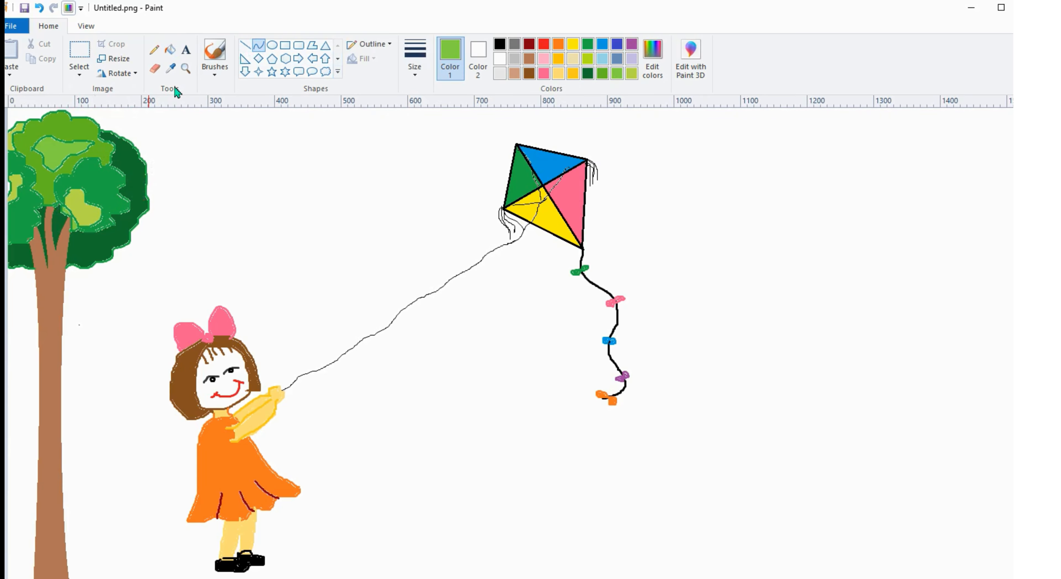
pyautogui.click(587, 44)
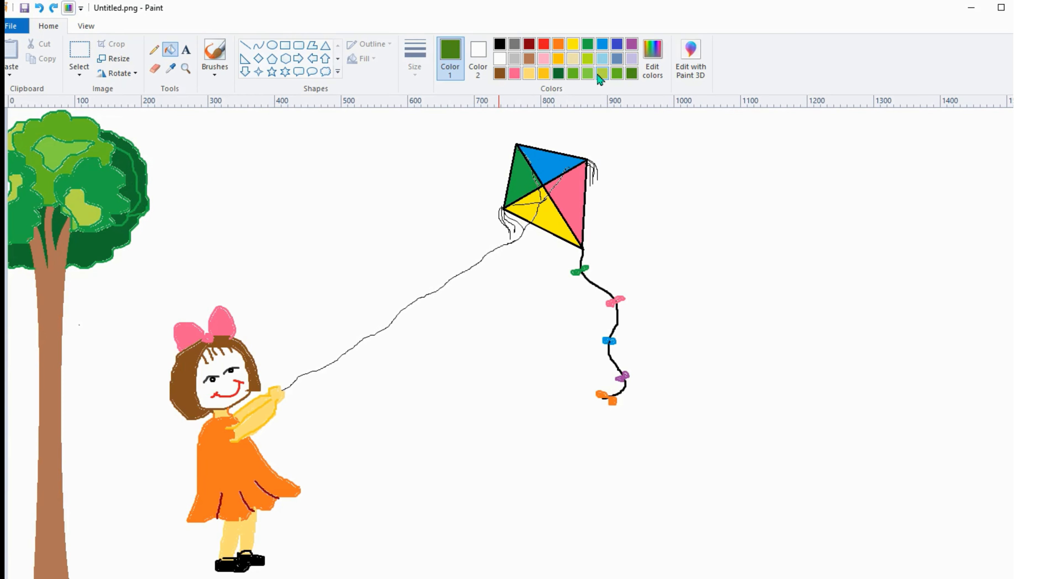
pyautogui.click(588, 73)
pyautogui.click(137, 191)
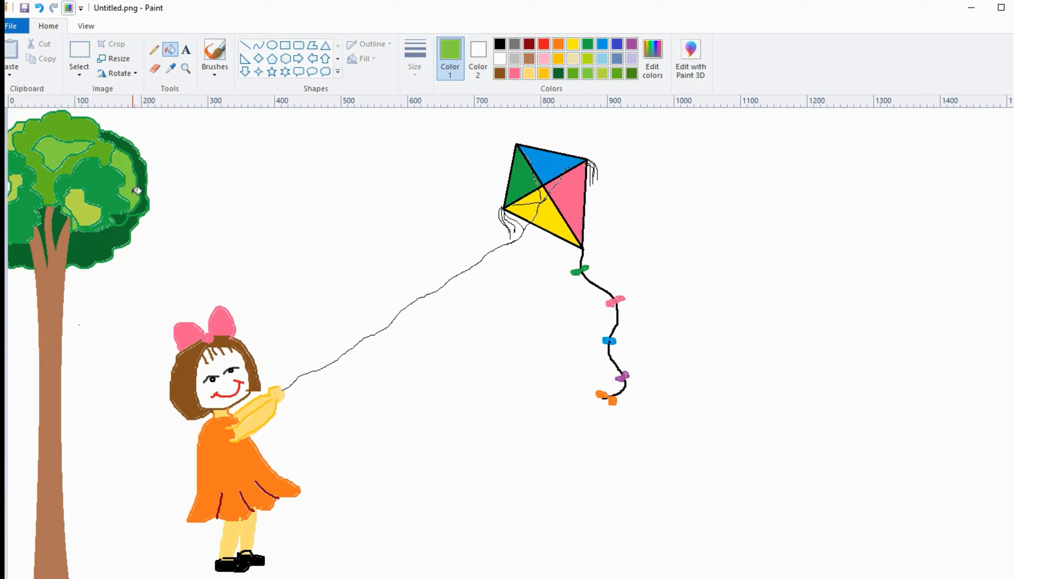
# Mix a pale lime green (red 201, green 228, blue 118) and fill the outer right rim of the crown
pyautogui.click(602, 74)
pyautogui.click(652, 58)
pyautogui.moveTo(660, 279); pyautogui.dragTo(662, 270)
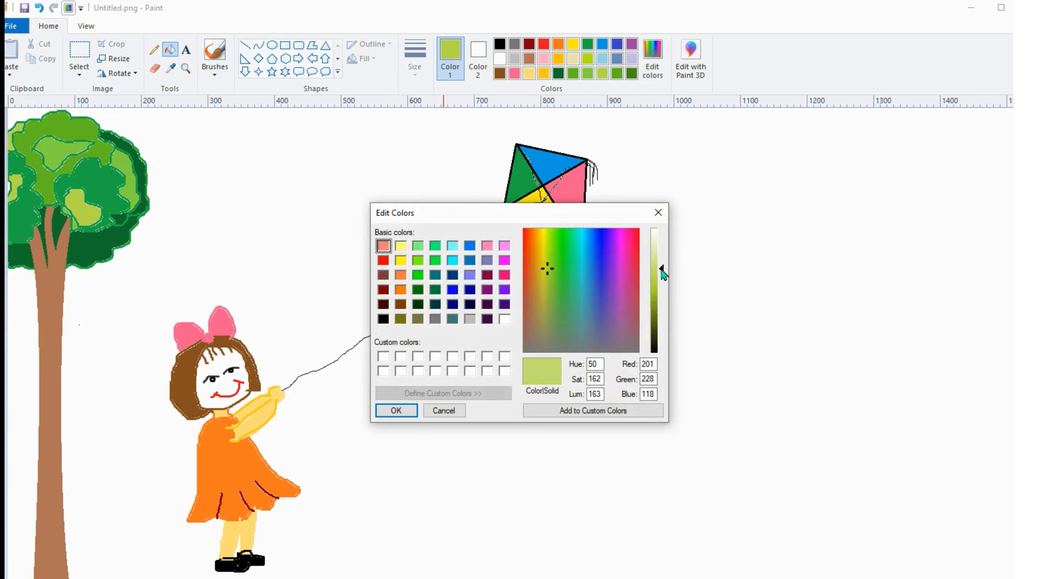
pyautogui.click(396, 410)
pyautogui.click(127, 143)
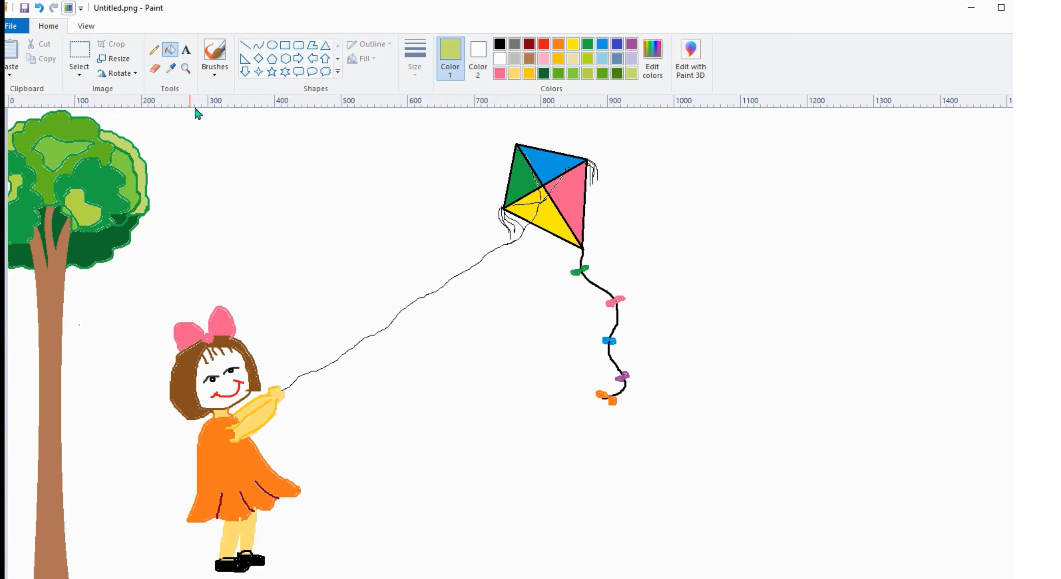
# Draw eight straight orange lines crossing at one centre as sun rays in the sky to the right of the kite
pyautogui.click(244, 49)
pyautogui.click(415, 60)
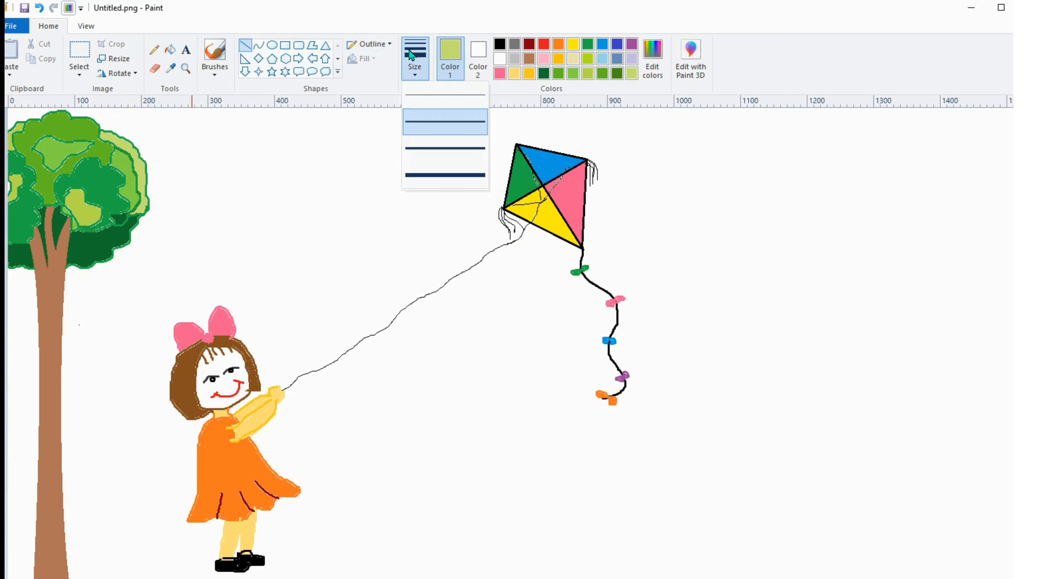
pyautogui.click(435, 131)
pyautogui.click(559, 47)
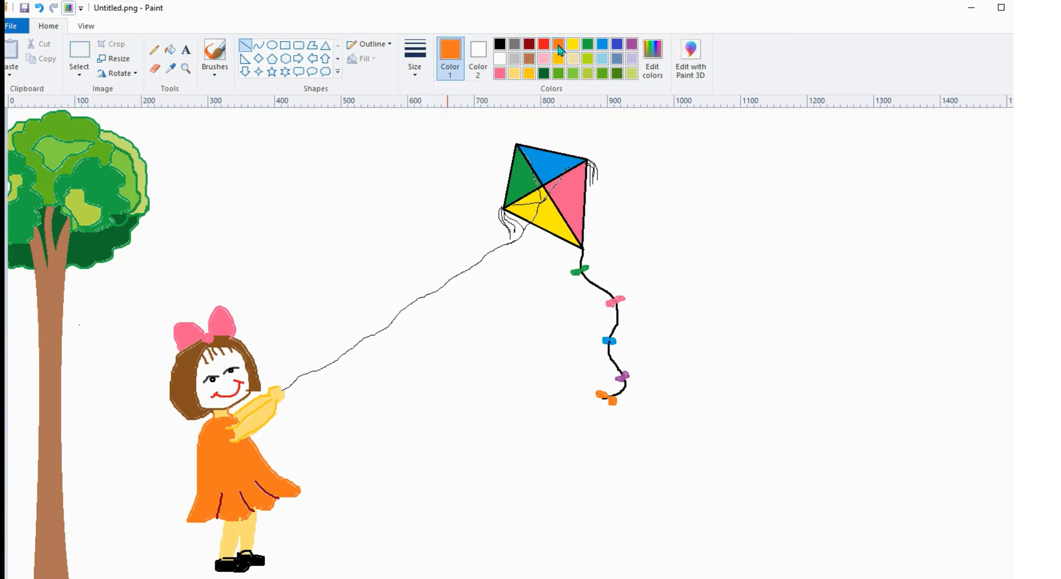
pyautogui.moveTo(846, 131); pyautogui.dragTo(910, 178)
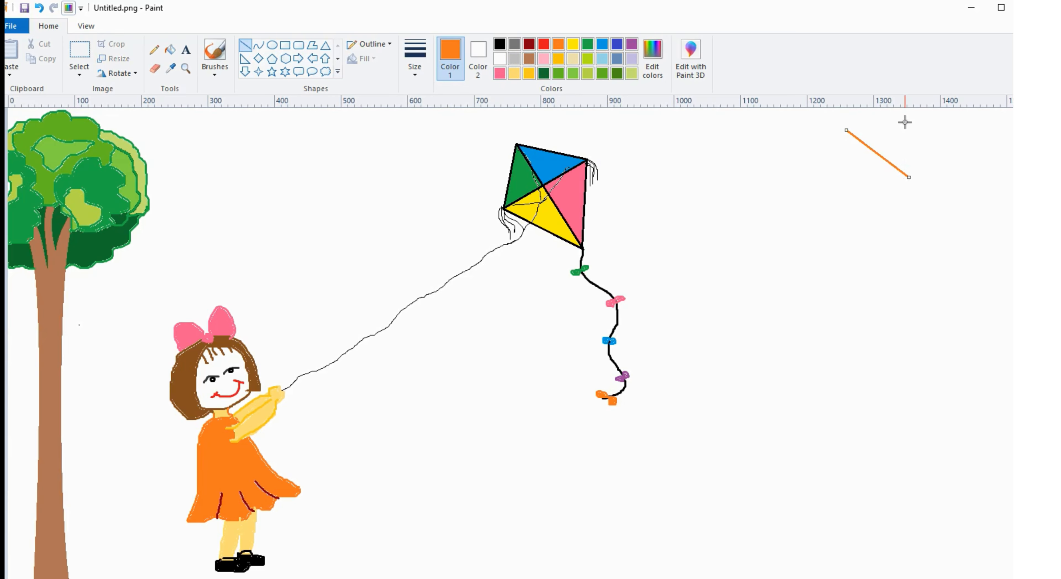
pyautogui.moveTo(905, 119); pyautogui.dragTo(860, 171)
pyautogui.moveTo(871, 116); pyautogui.dragTo(882, 190)
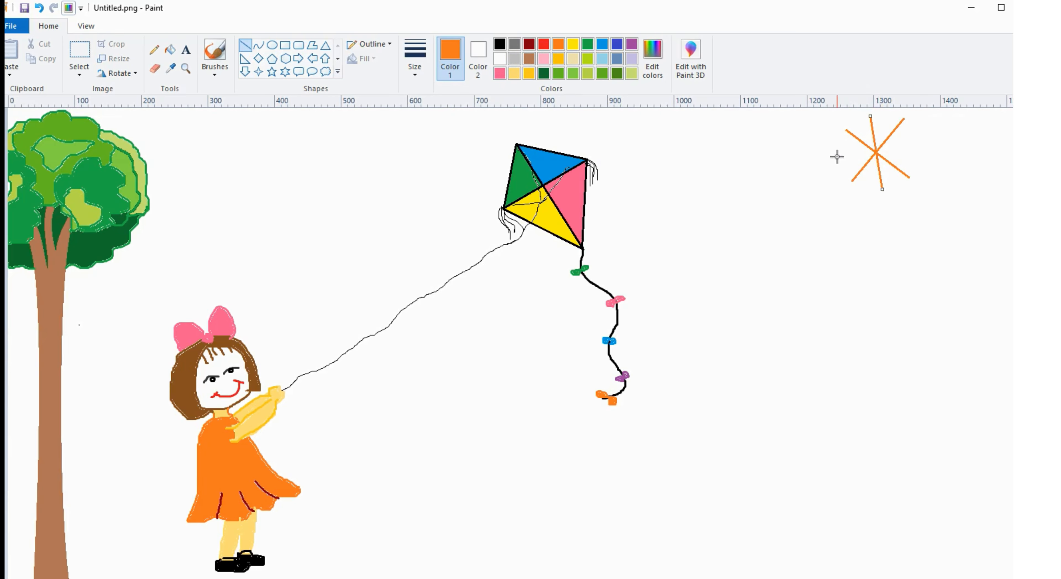
pyautogui.moveTo(836, 157); pyautogui.dragTo(918, 147)
pyautogui.moveTo(848, 111); pyautogui.dragTo(903, 194)
pyautogui.moveTo(890, 109); pyautogui.dragTo(862, 202)
pyautogui.moveTo(828, 137); pyautogui.dragTo(929, 167)
pyautogui.moveTo(921, 128); pyautogui.dragTo(833, 176)
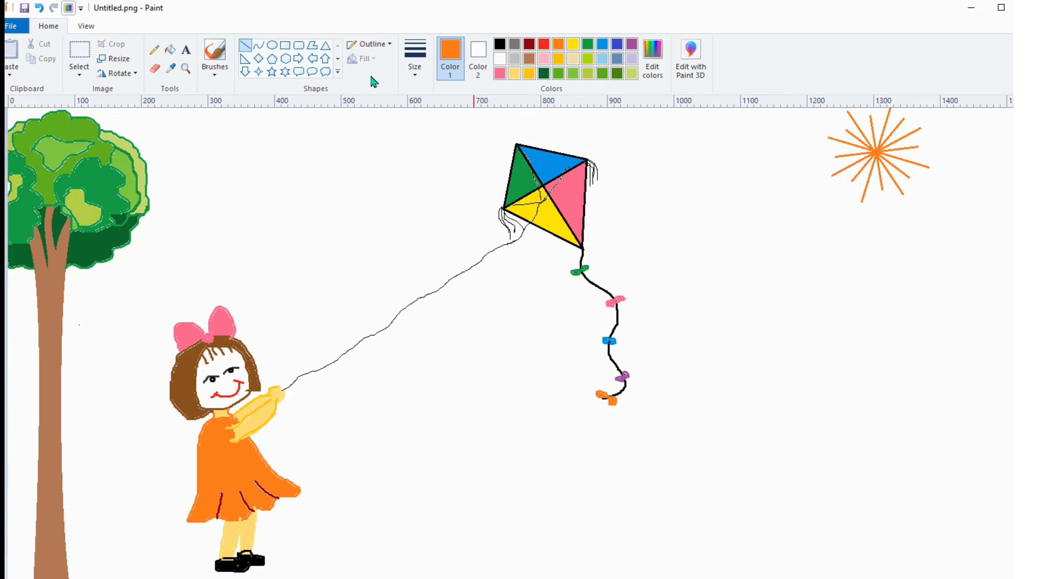
# Draw a circle with orange outline and solid orange fill over the centre of the sun's rays
pyautogui.click(272, 45)
pyautogui.click(480, 58)
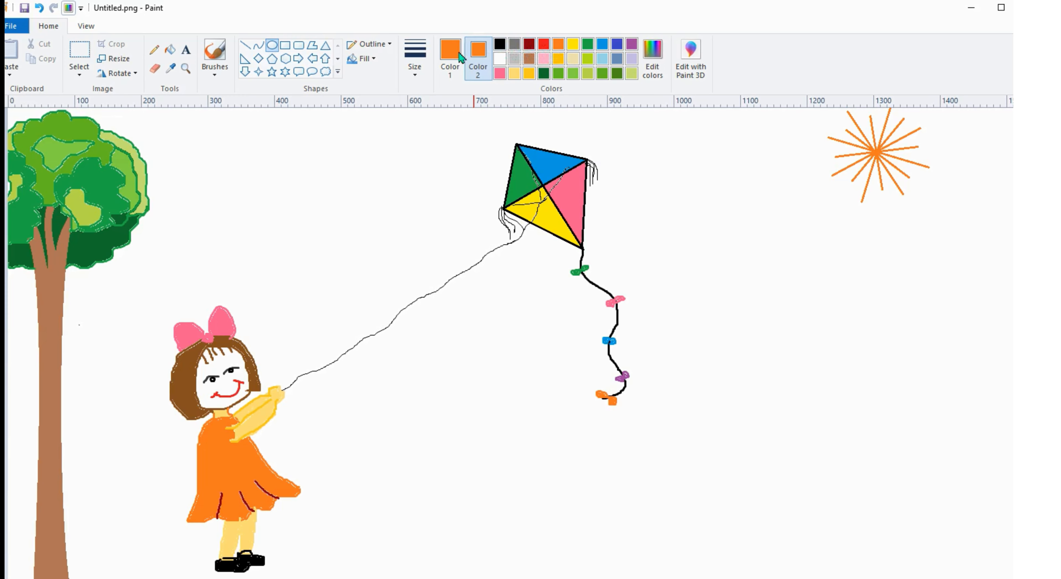
pyautogui.click(371, 44)
pyautogui.click(376, 59)
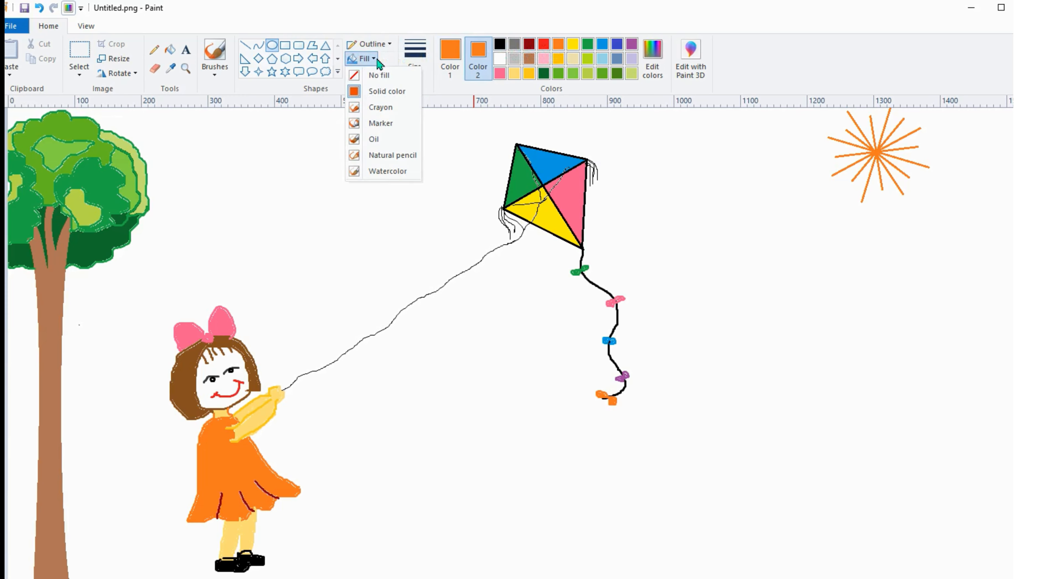
pyautogui.click(381, 91)
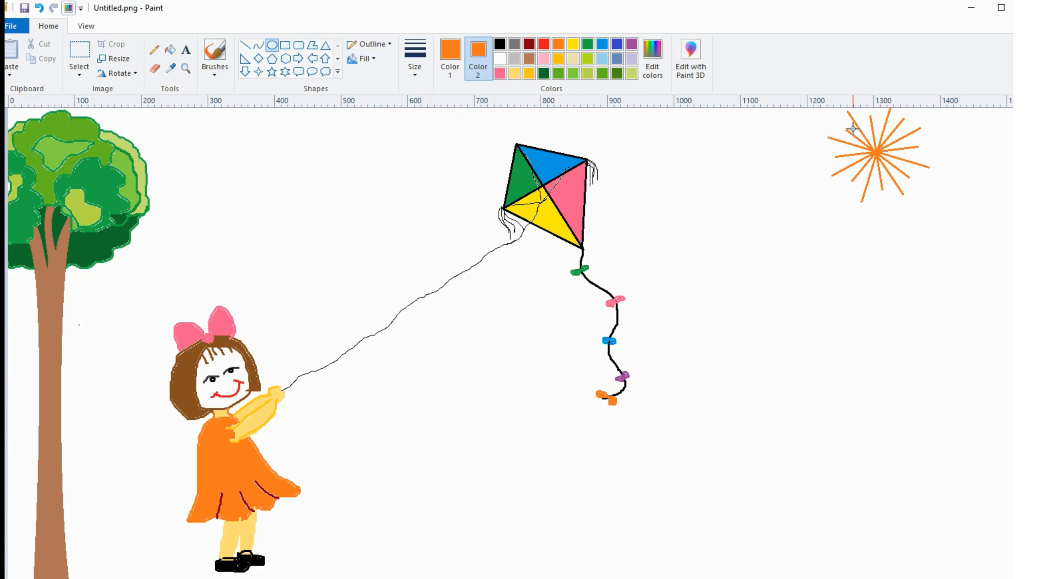
pyautogui.moveTo(853, 129); pyautogui.dragTo(906, 178)
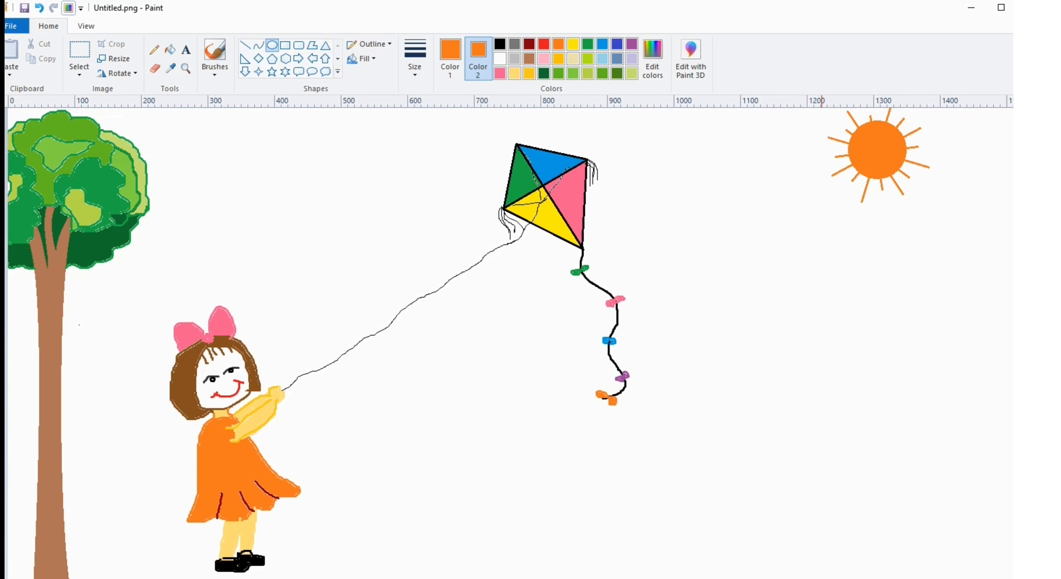